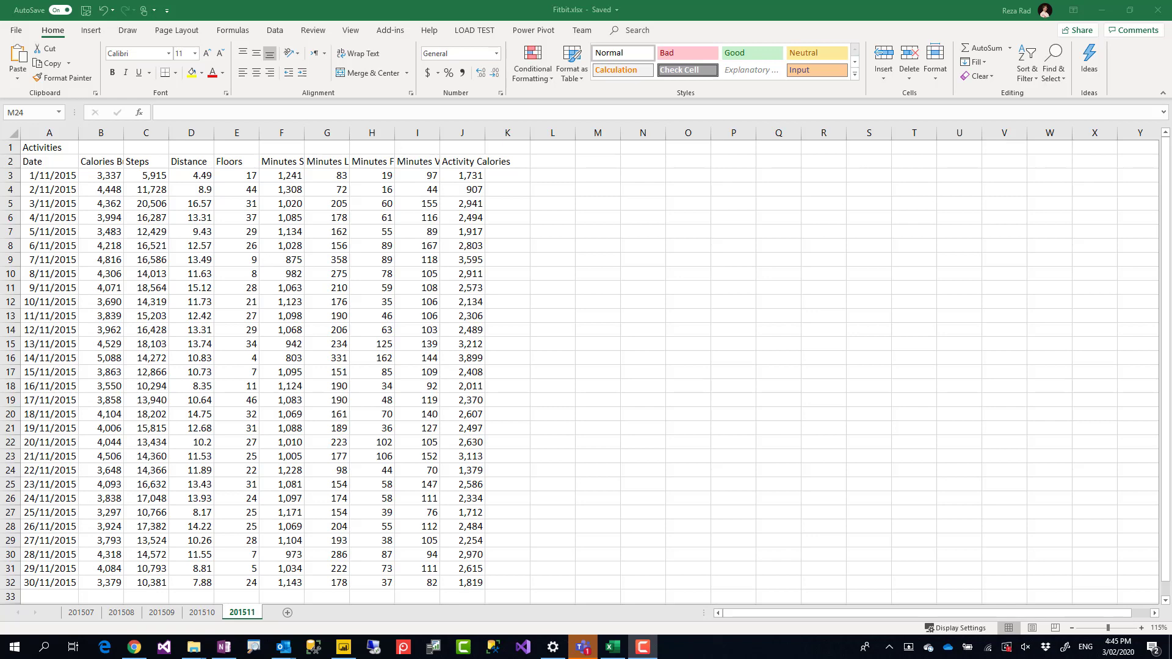
- Review the Activity Calories data and flip through the 201507–201511 sheets in Excel
click(478, 501)
click(500, 562)
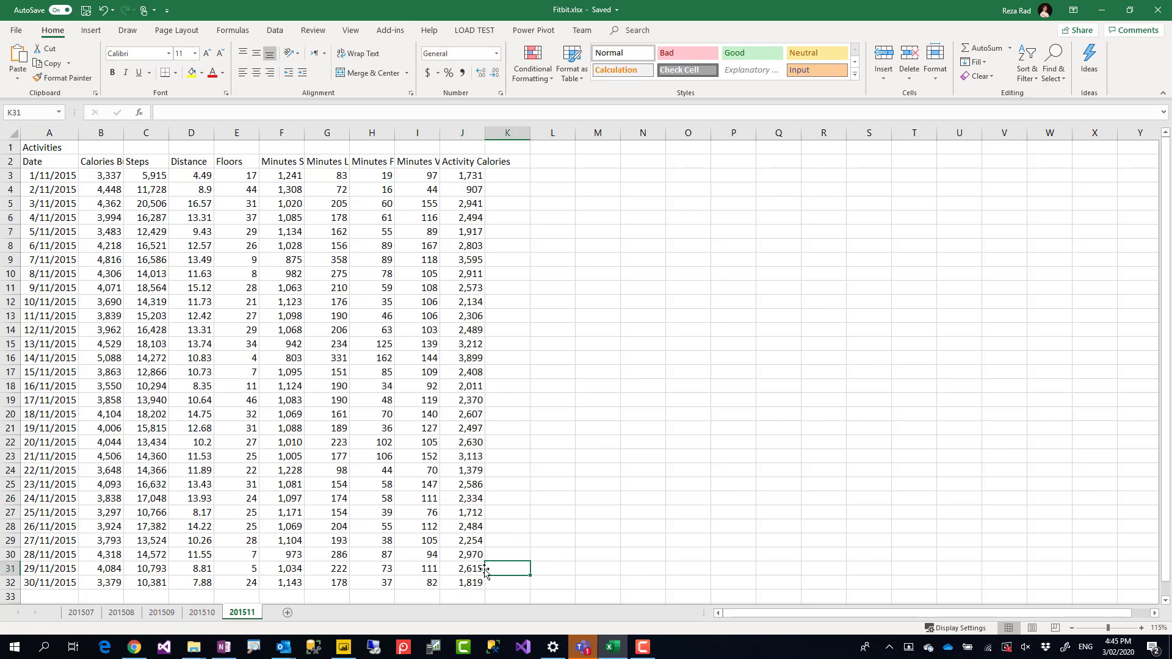
click(431, 583)
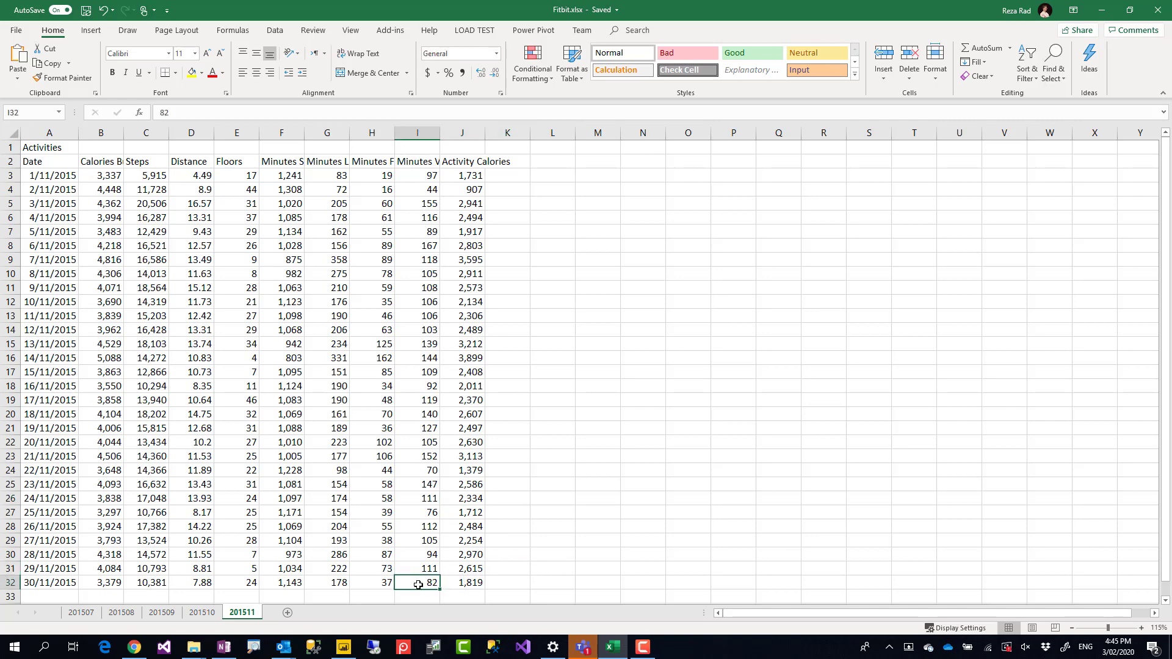
click(205, 617)
click(168, 616)
click(125, 616)
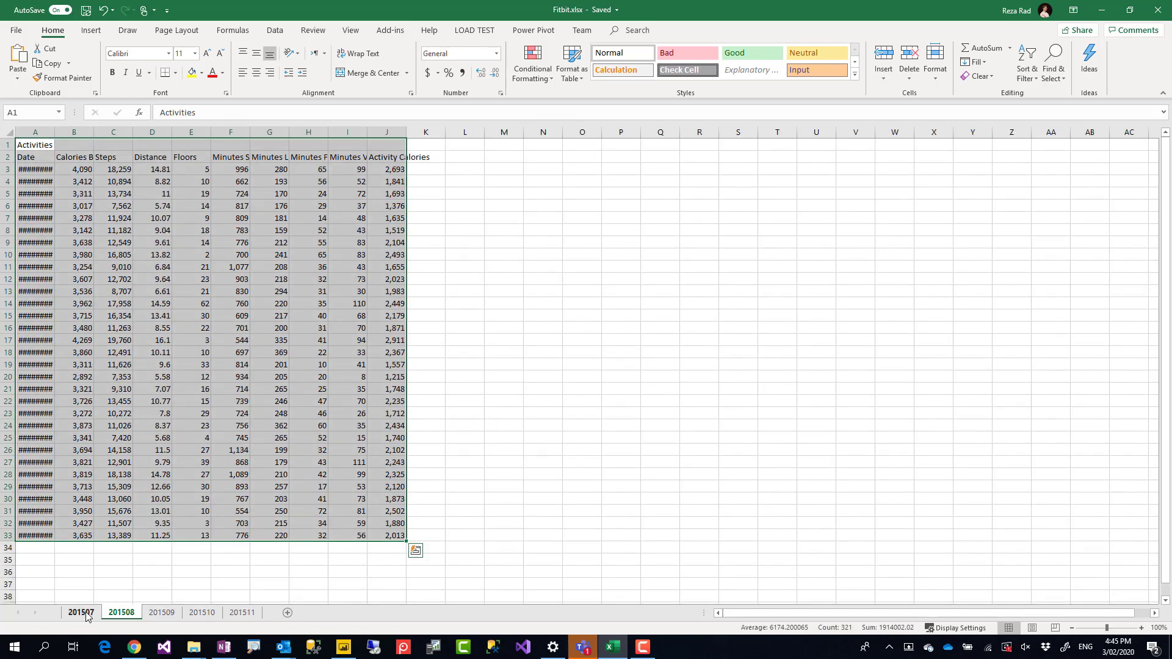
click(86, 616)
click(121, 616)
click(165, 616)
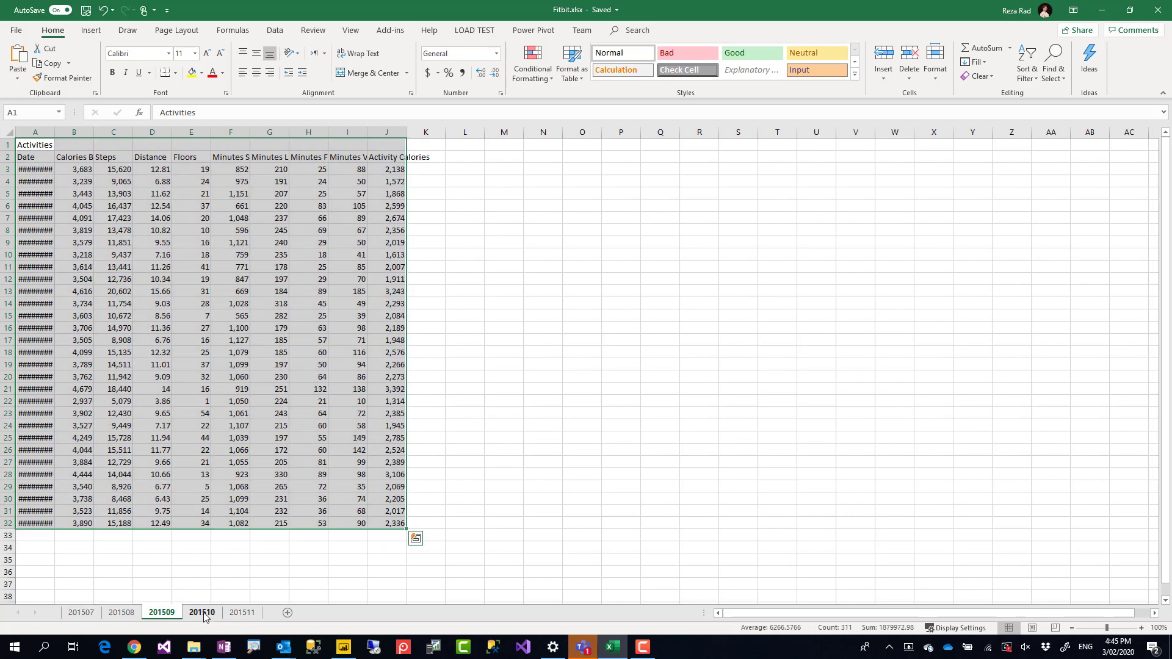
click(205, 617)
click(244, 615)
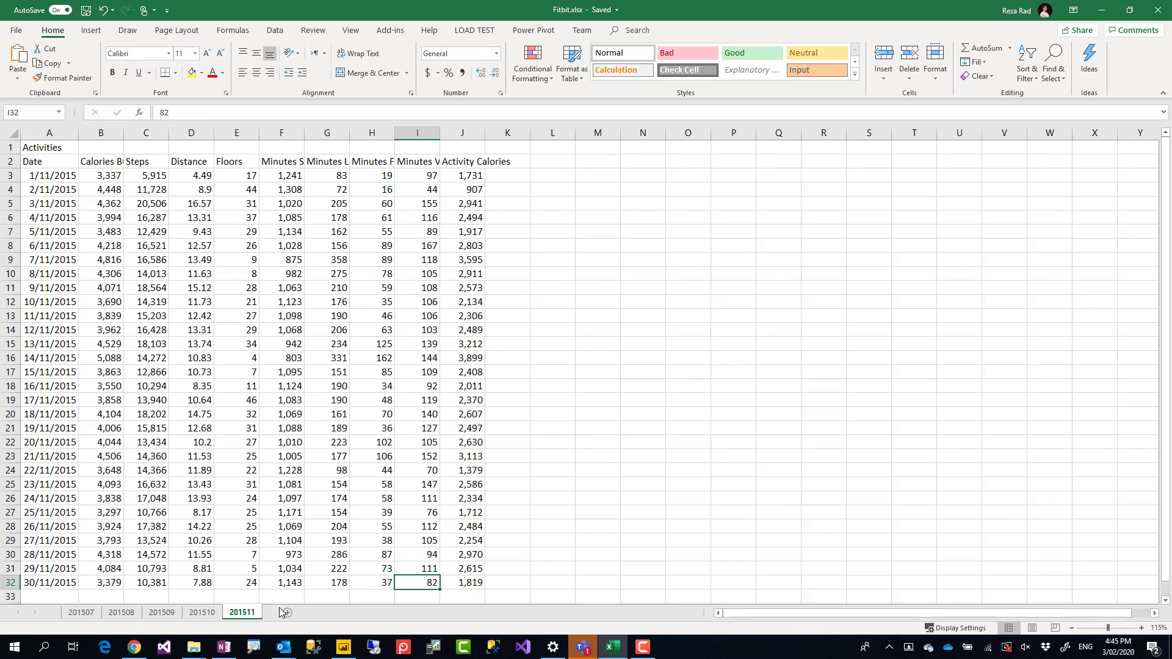
click(495, 524)
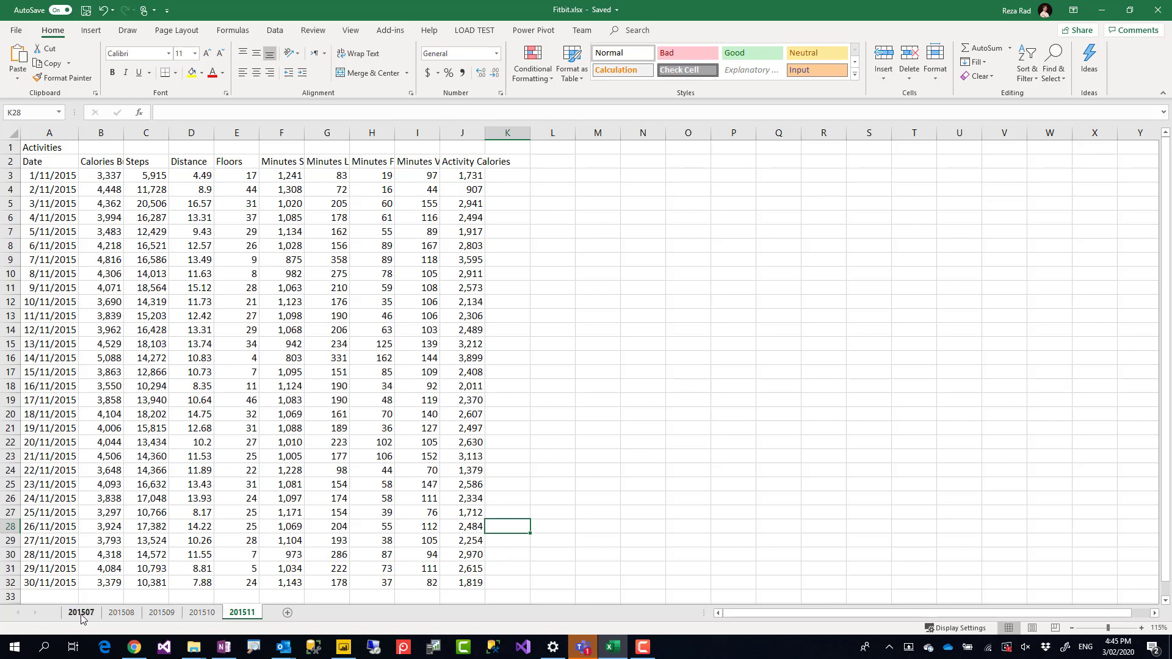
click(471, 583)
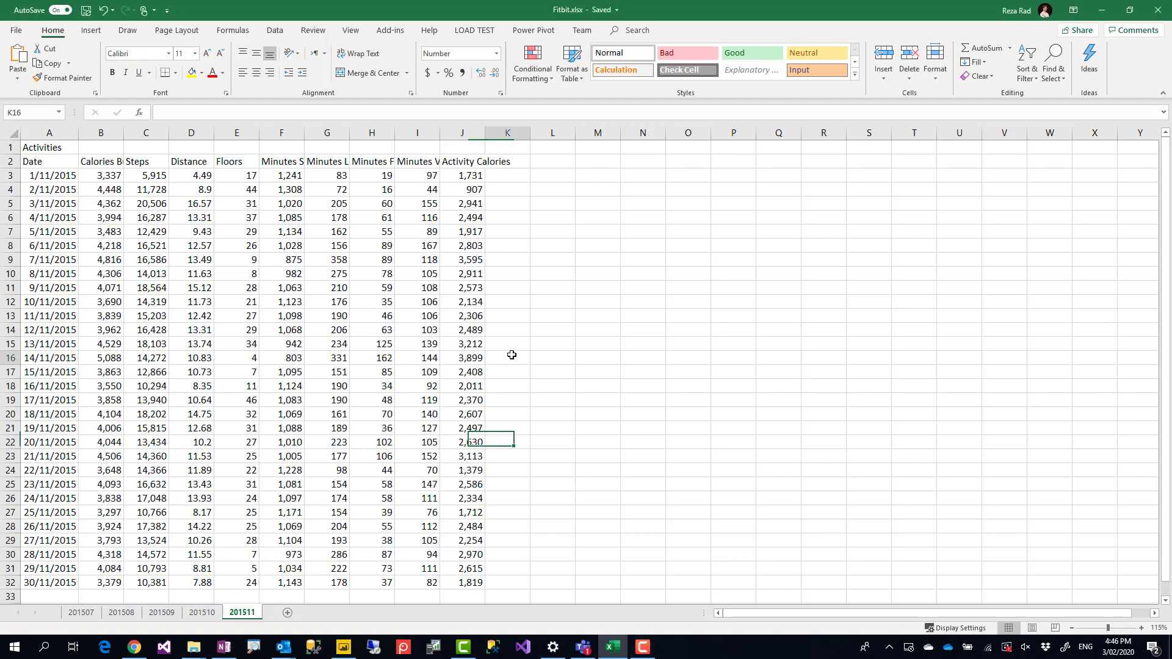
- Select the 201511 data block from A1 and compare it with the other monthly sheets
click(508, 358)
drag(49, 152, 504, 580)
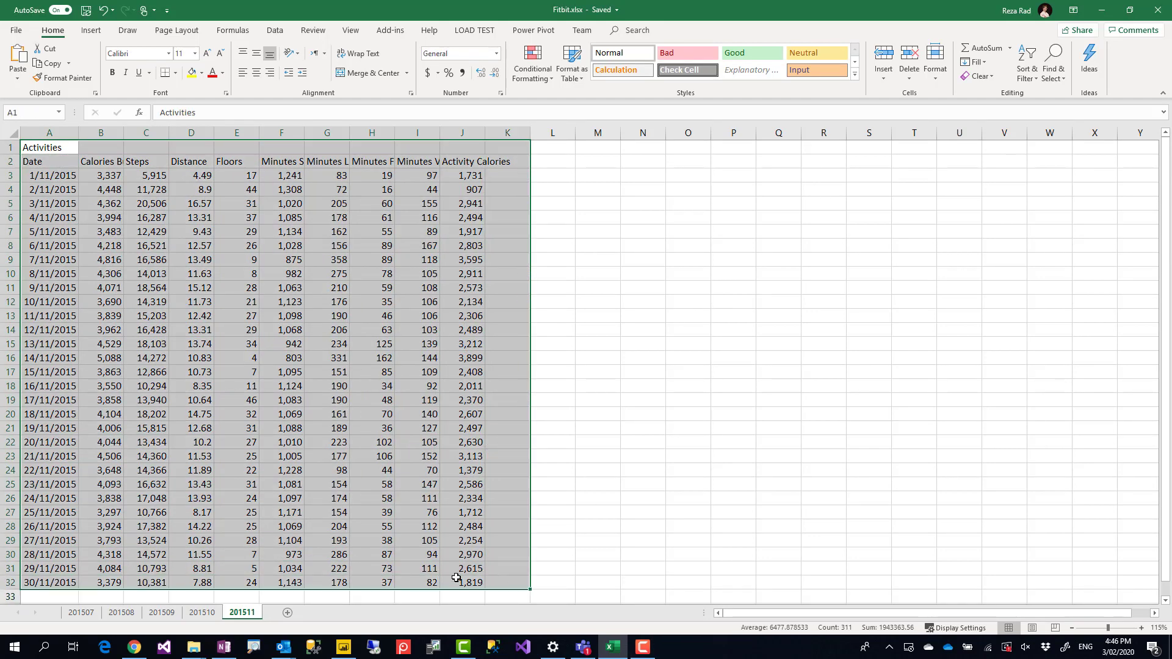
click(201, 612)
click(162, 612)
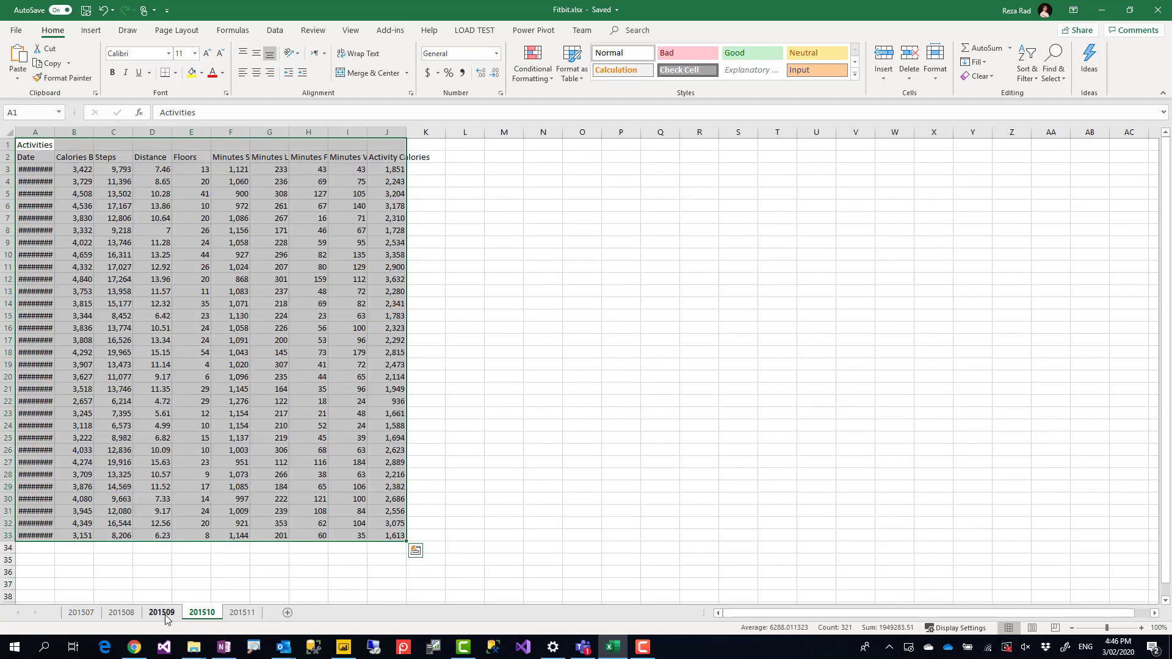
click(122, 612)
click(81, 613)
click(121, 612)
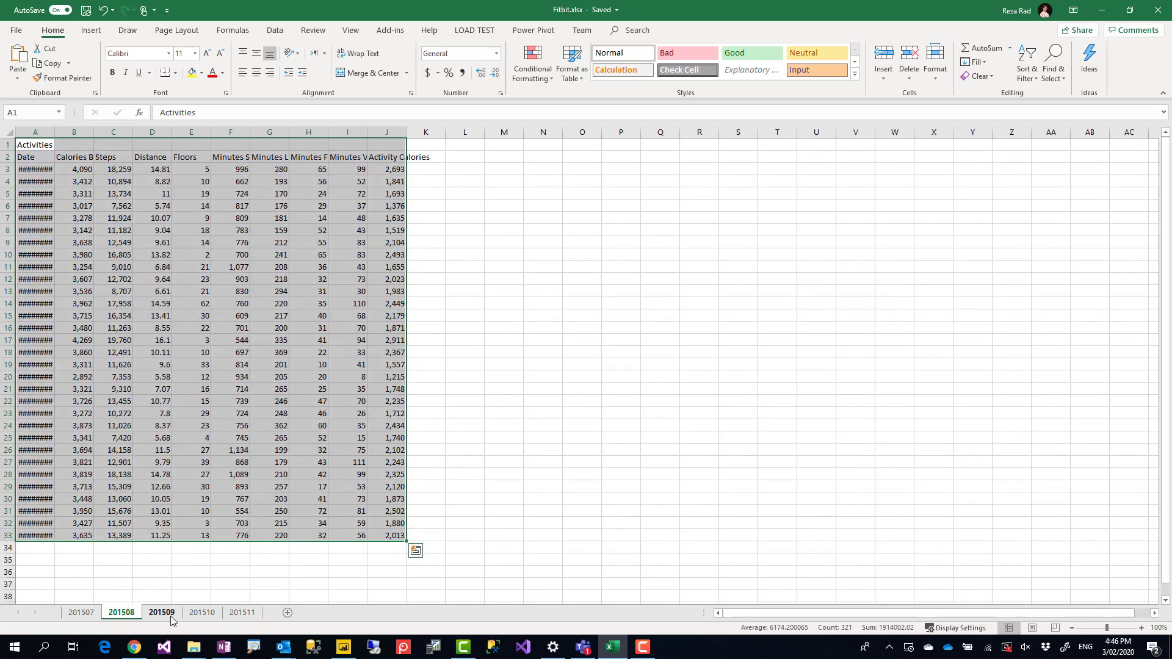
click(162, 612)
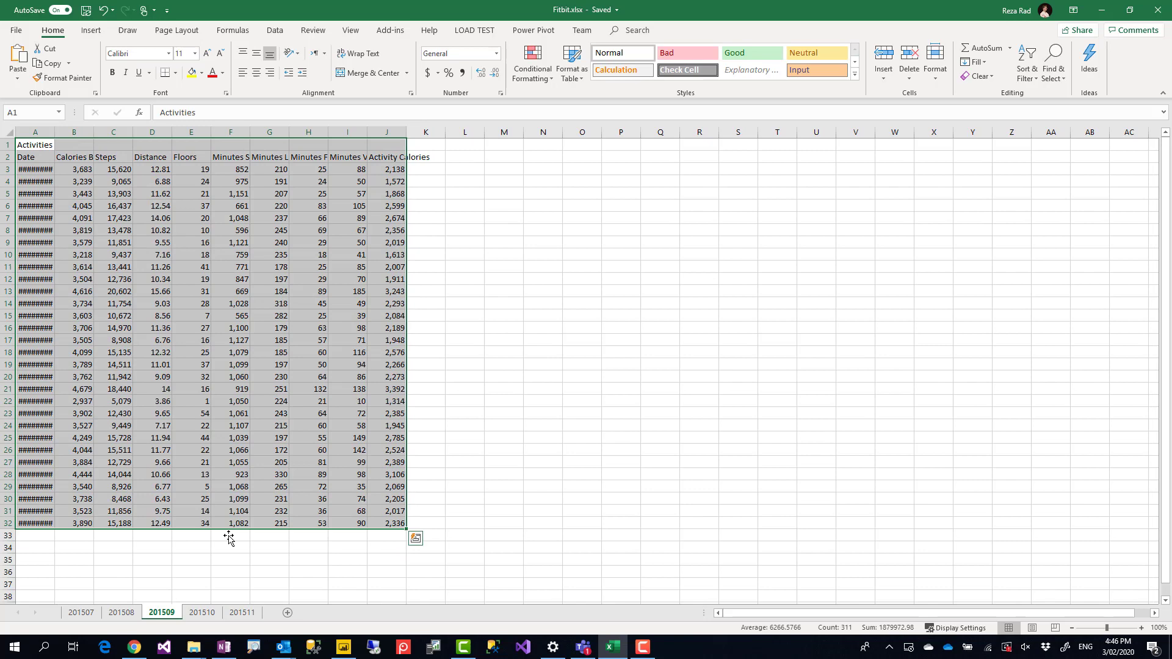
click(207, 613)
click(246, 614)
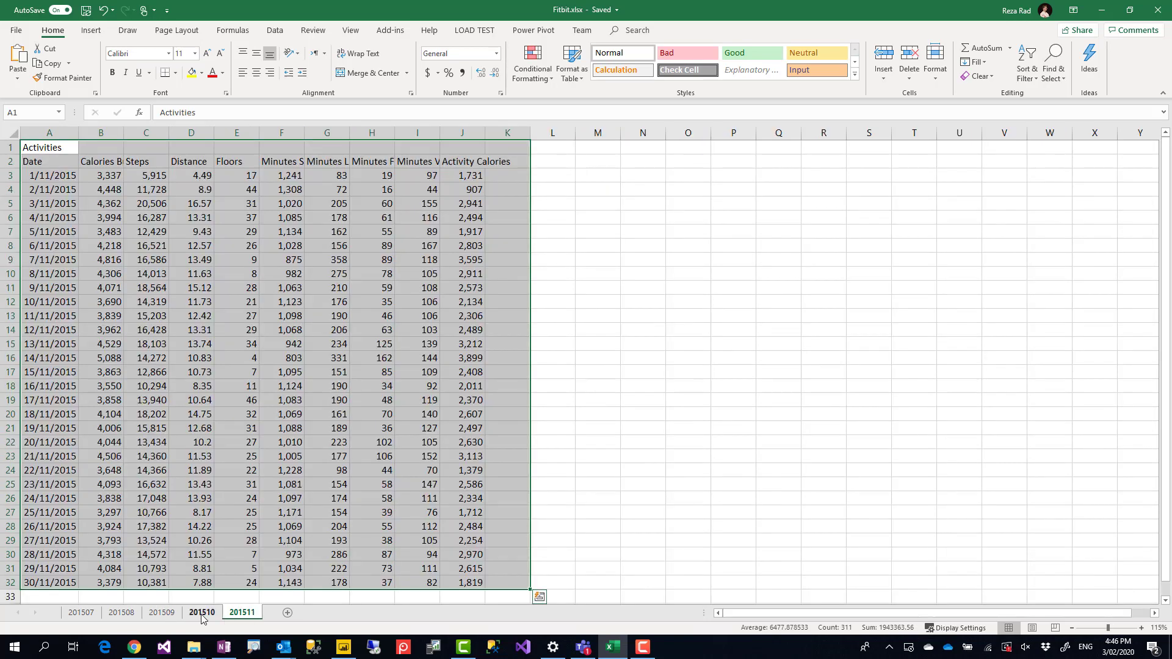
click(202, 614)
click(168, 615)
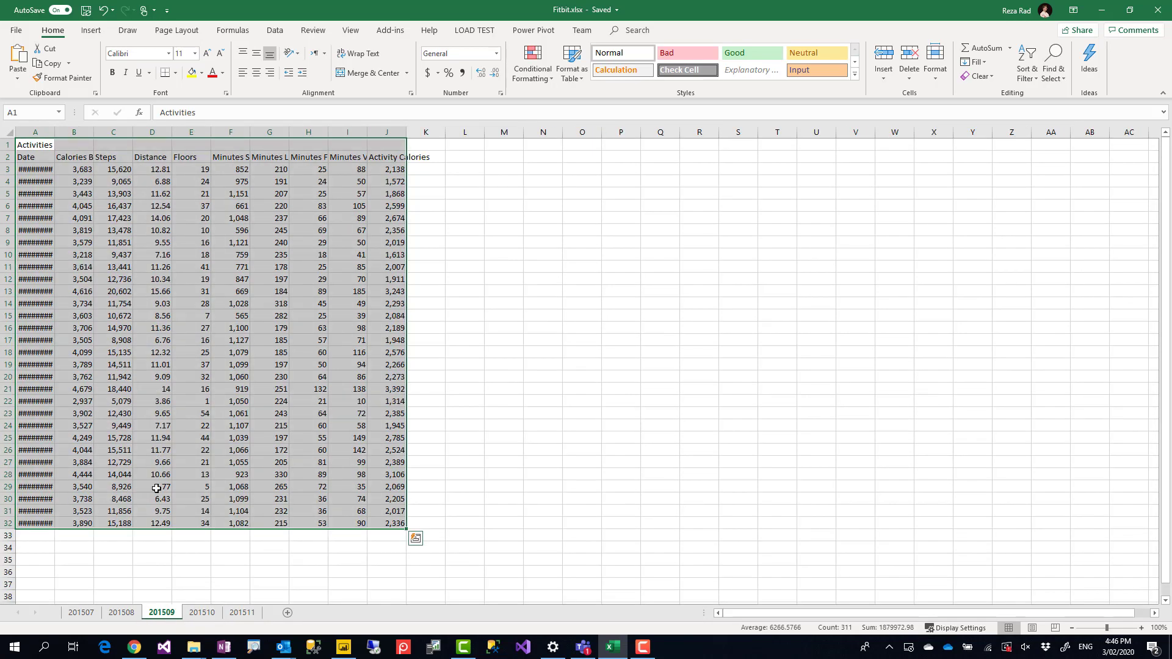
click(122, 614)
click(72, 614)
click(246, 616)
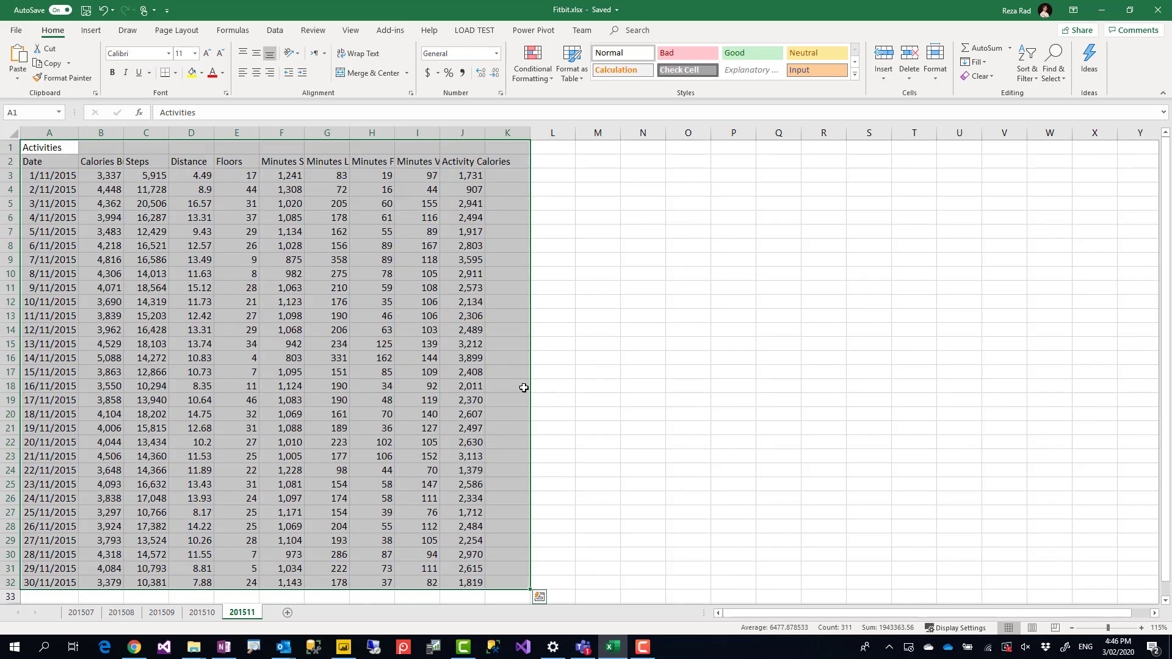
click(492, 355)
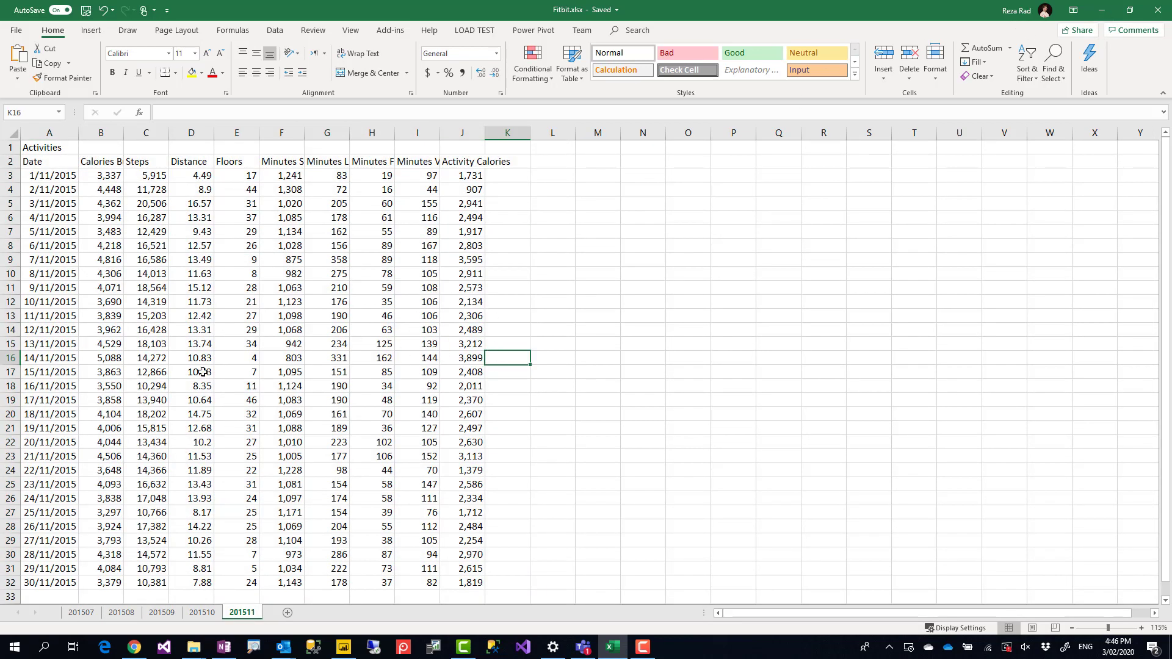
- Close Excel and connect Power BI to the Fitbit.xlsx workbook as an Excel source
click(1157, 13)
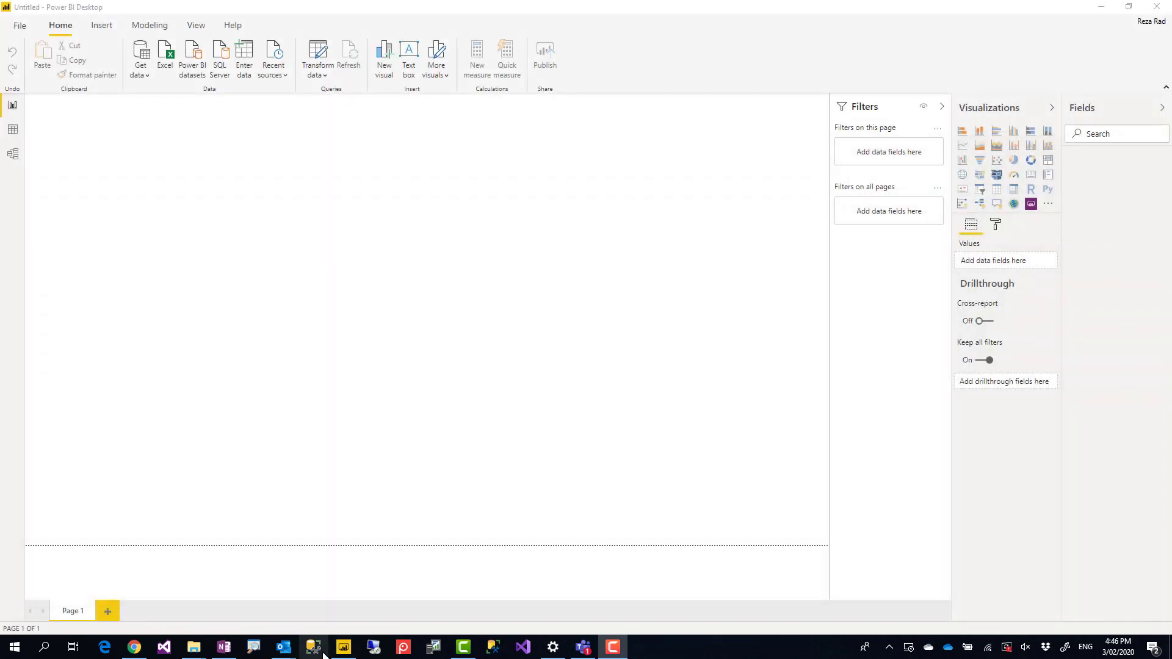
click(144, 74)
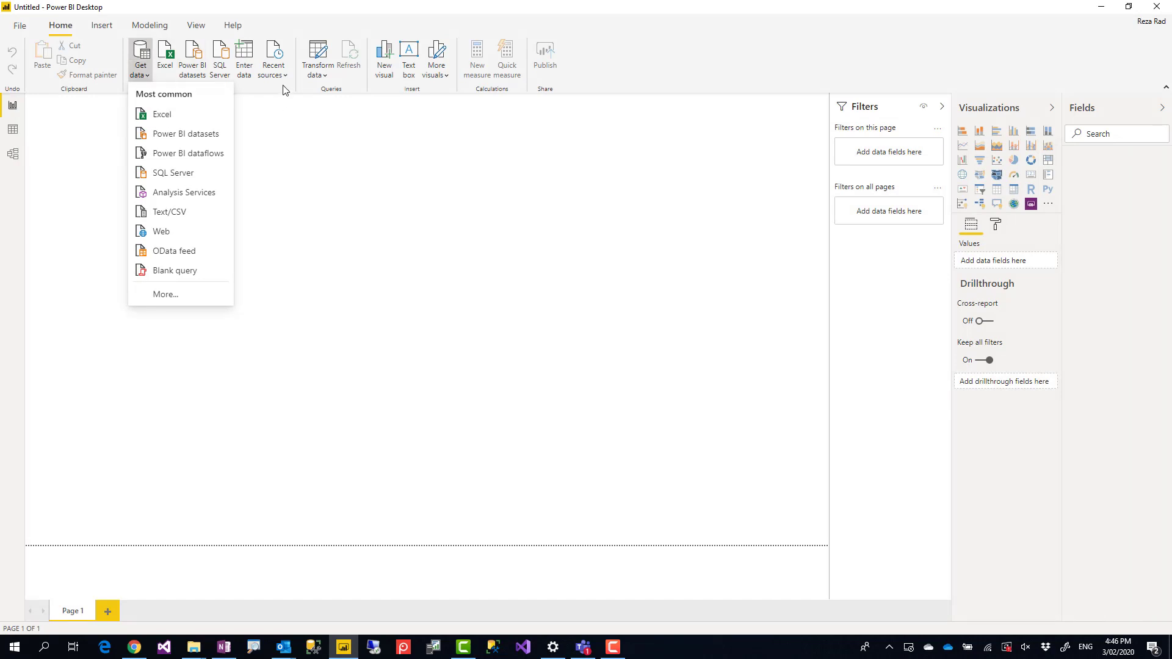
click(160, 115)
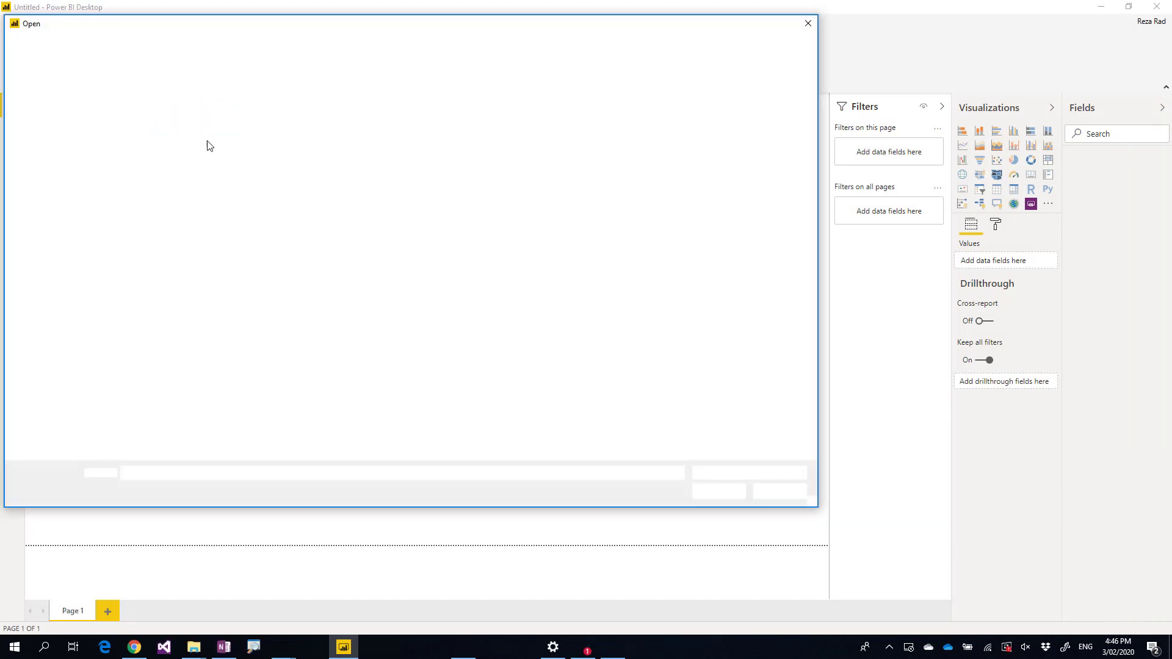
double_click(207, 105)
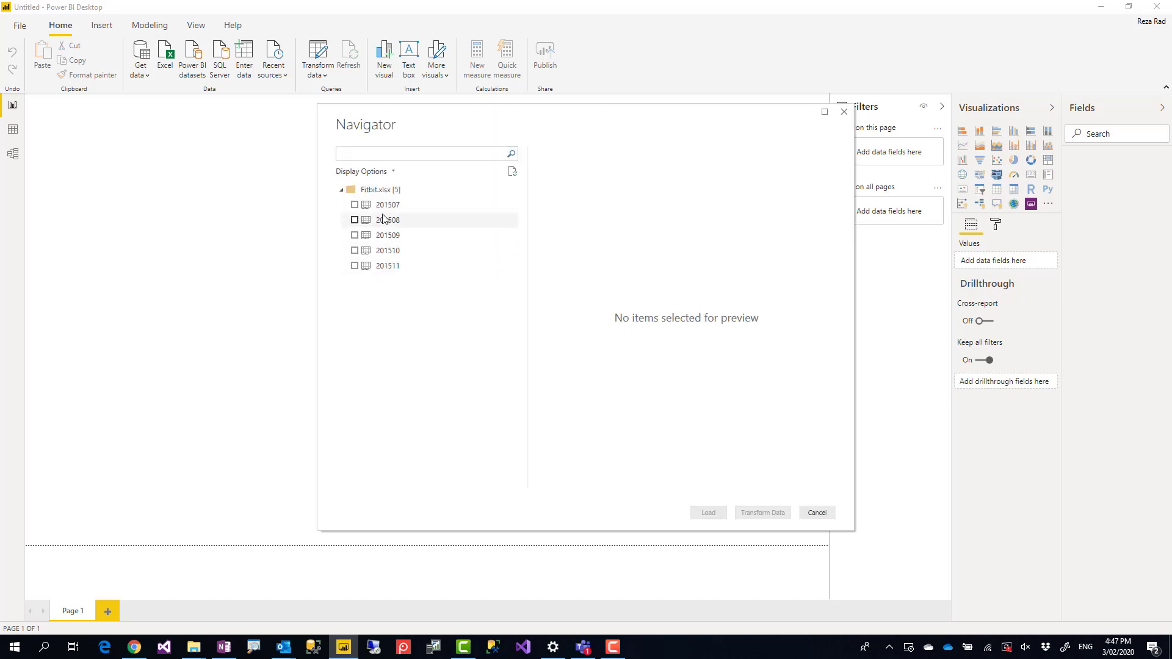
- Preview the 201508, 201510 and 201511 sheets, then load 201511 into Power Query Editor
click(381, 220)
click(386, 250)
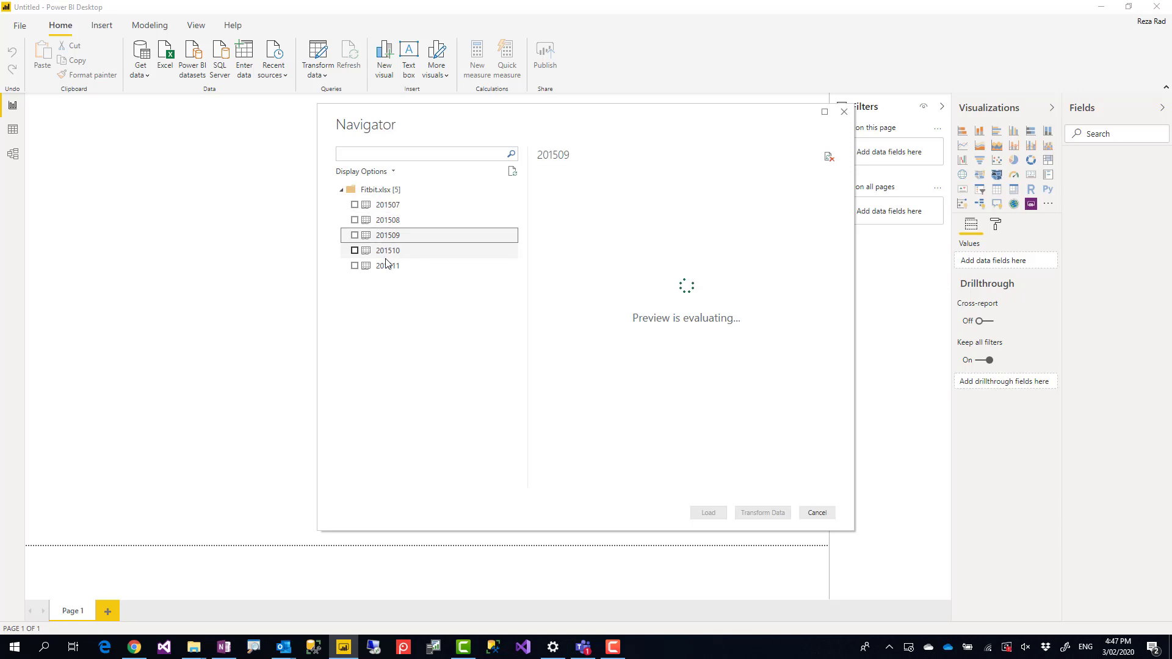
click(387, 266)
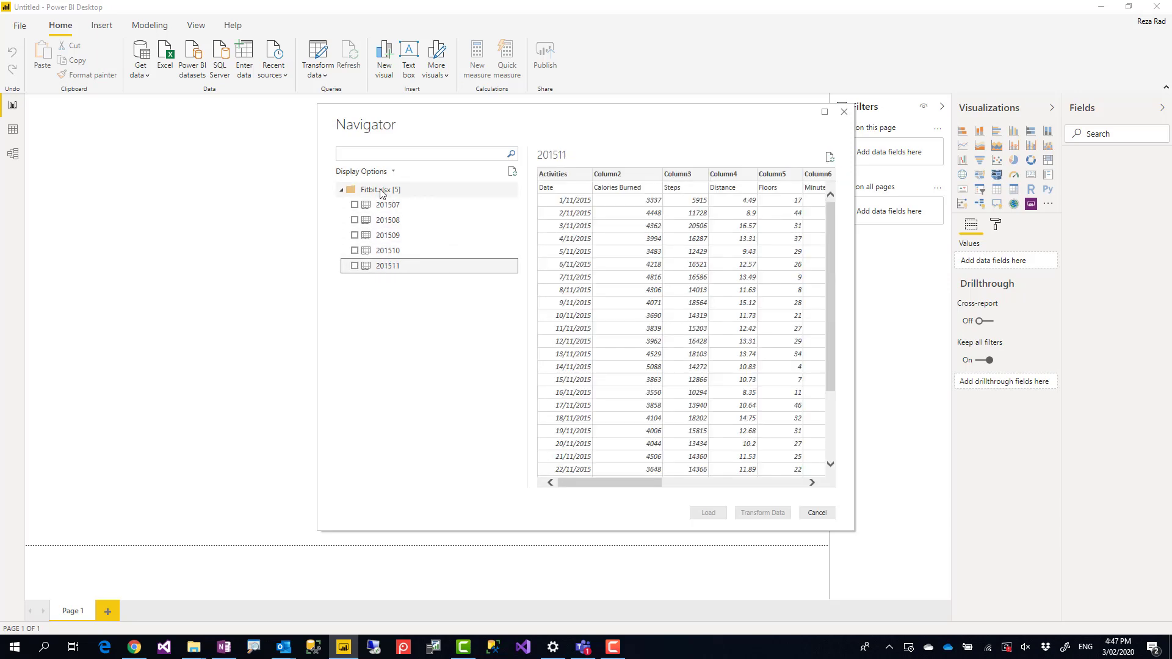
click(355, 266)
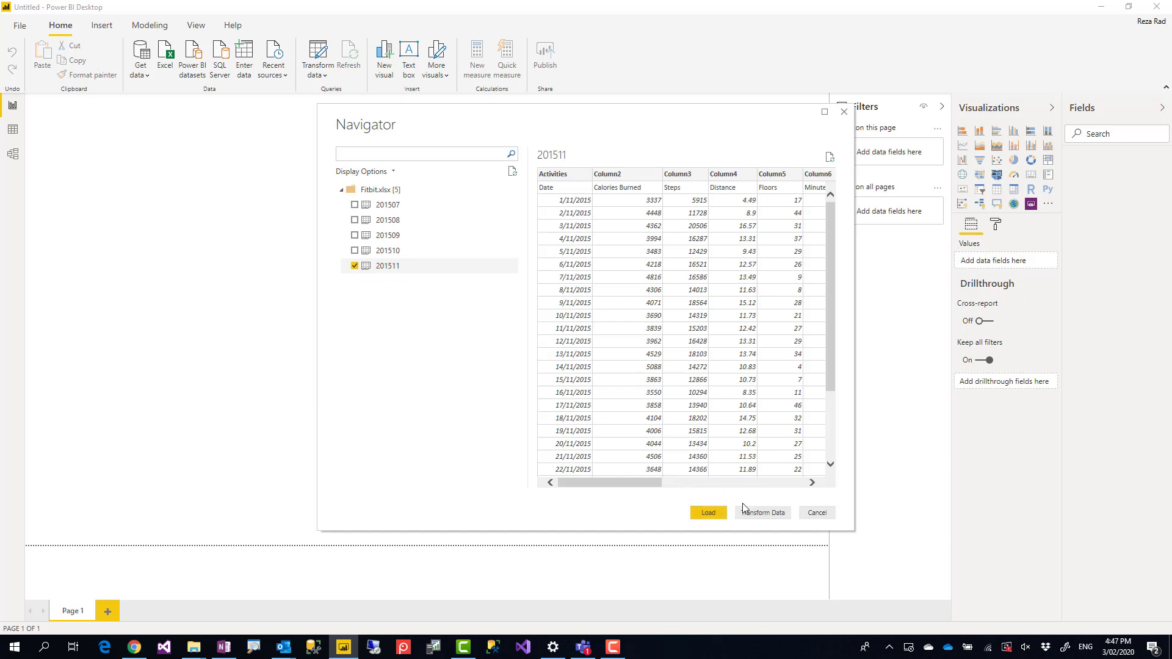
click(766, 516)
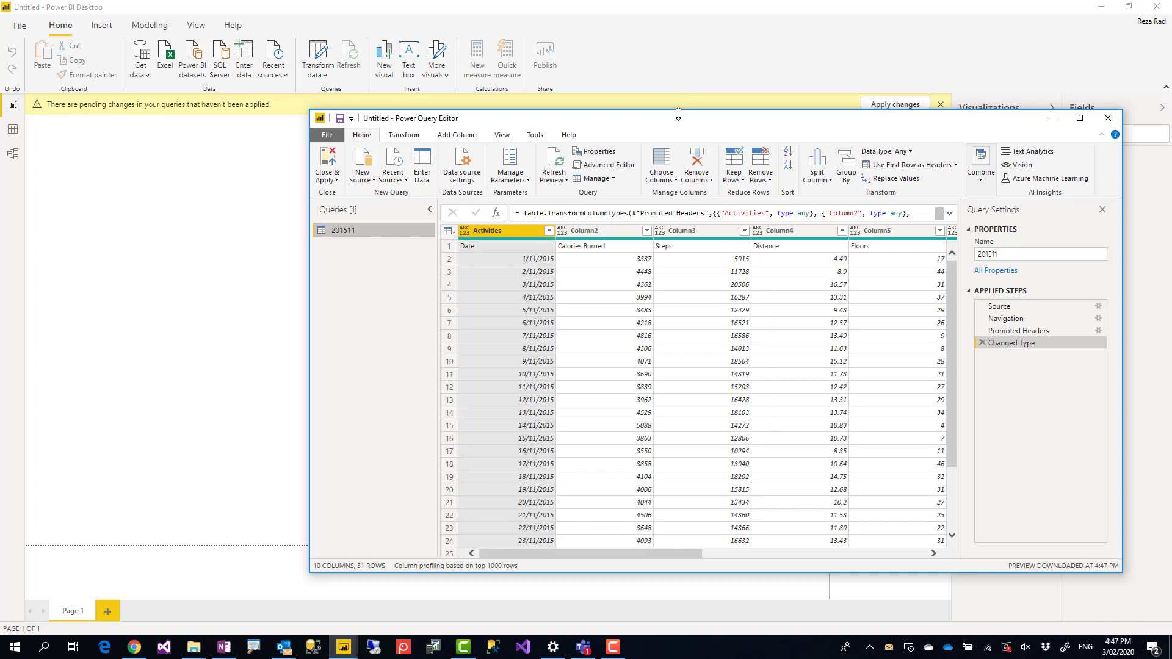
- Maximize Power Query Editor and view the 201511 query's Navigation step with 32 raw rows
double_click(640, 124)
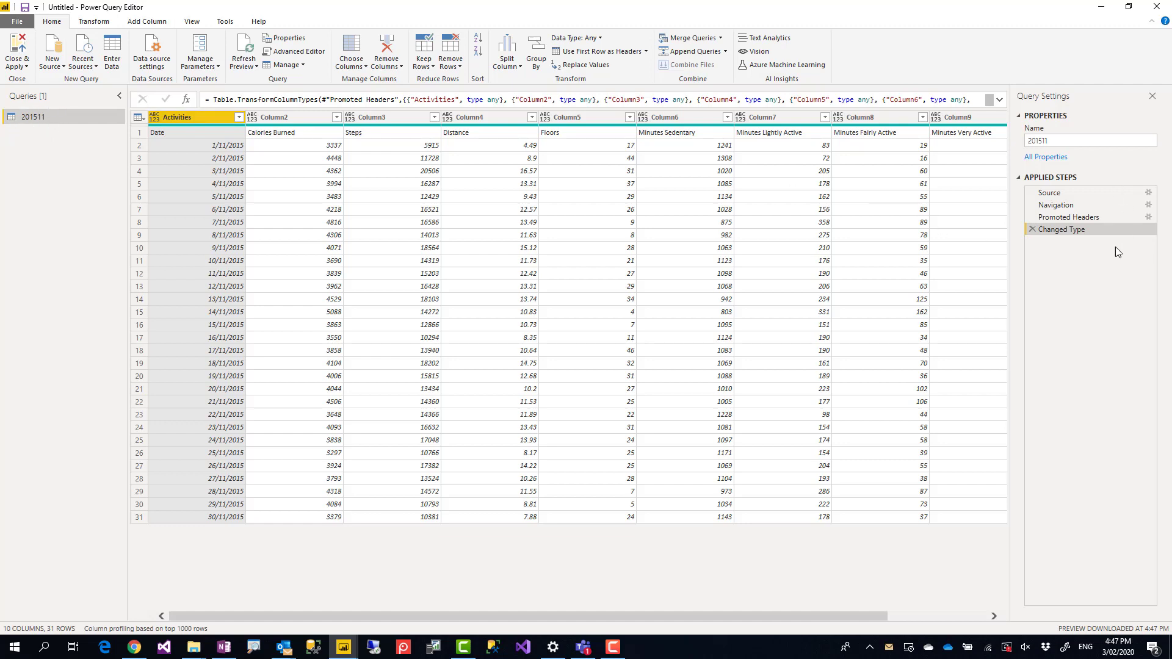
click(1068, 204)
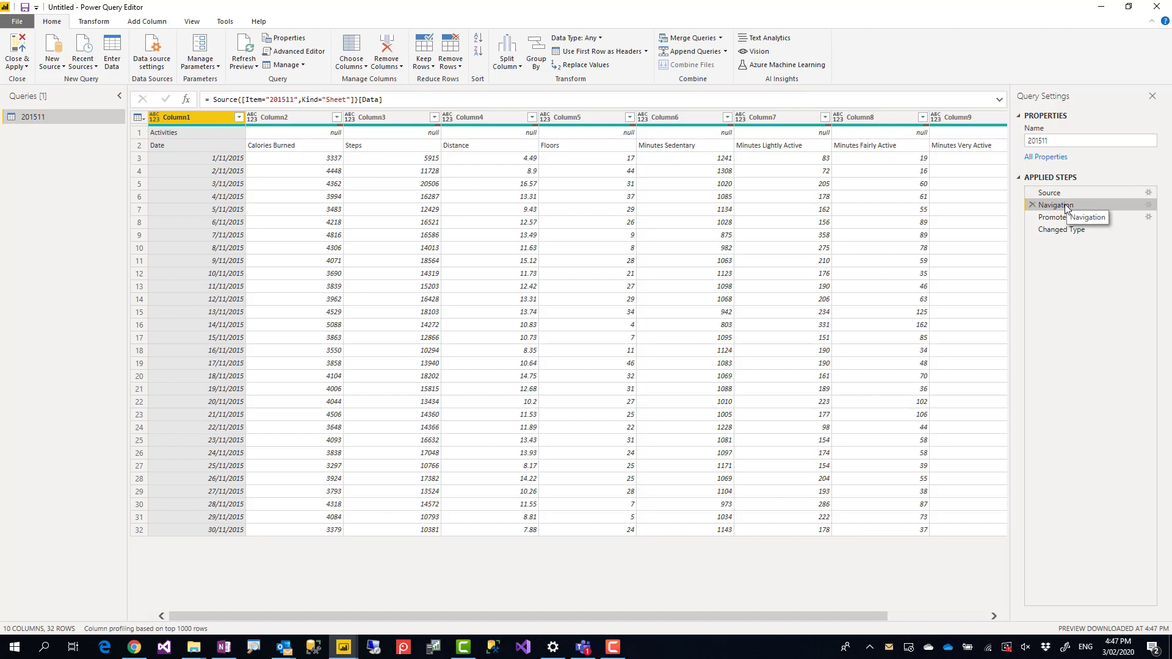
- Delete the Navigation step and all later steps, keeping only Source with the five sheets
right_click(1066, 209)
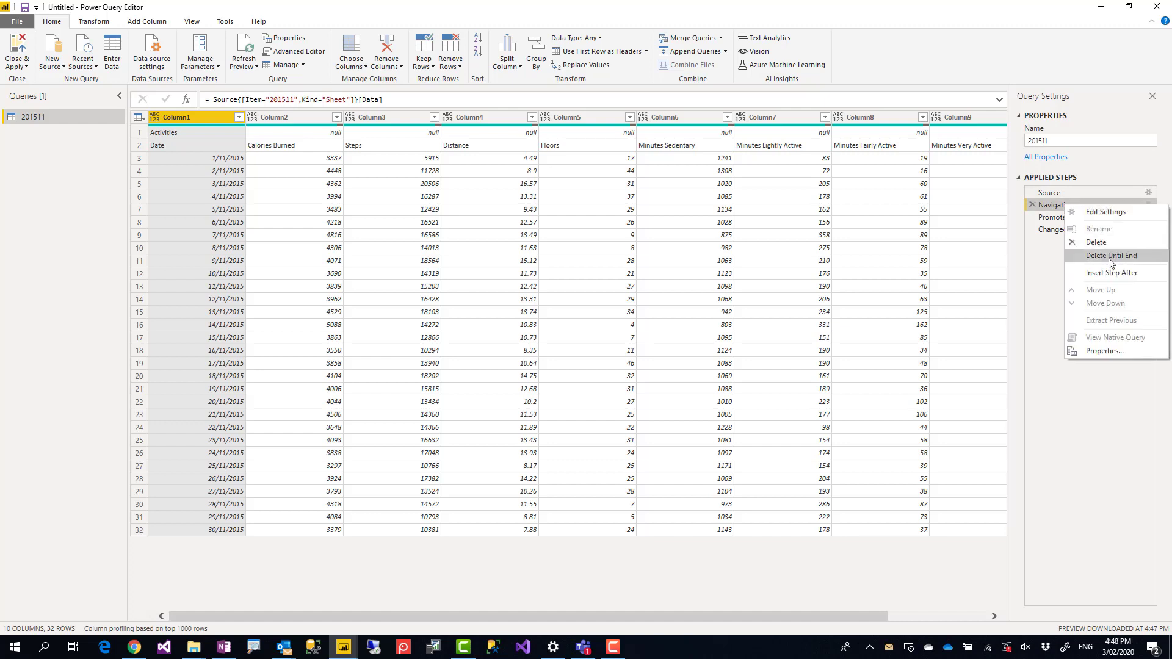
click(1039, 262)
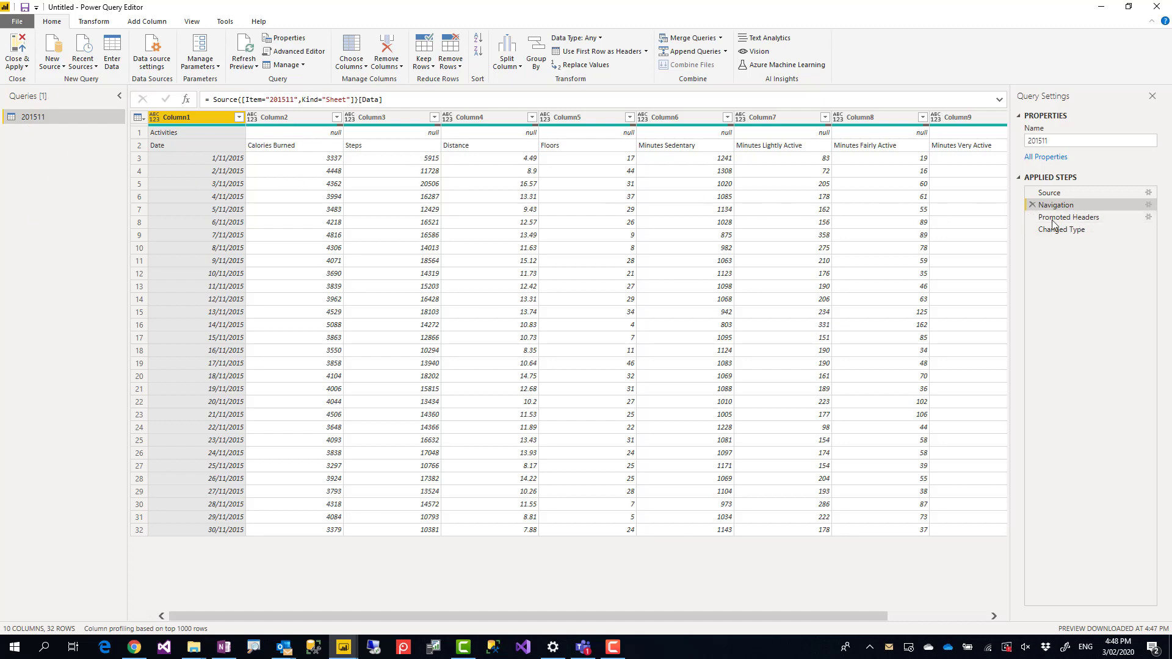
right_click(1079, 206)
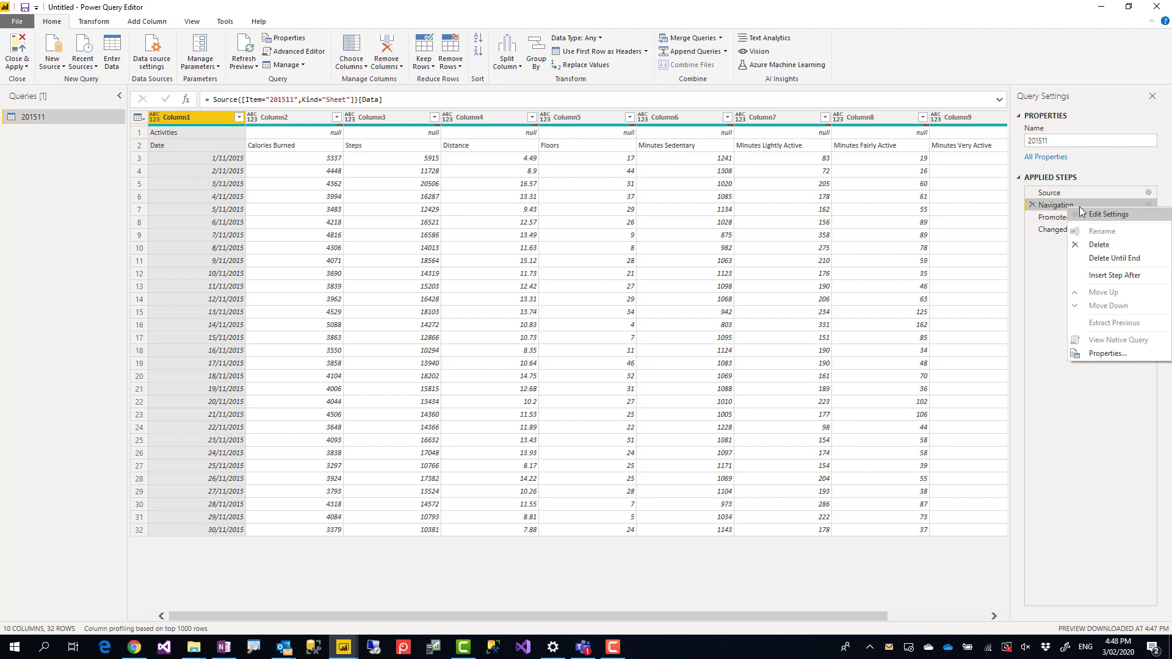
click(1100, 259)
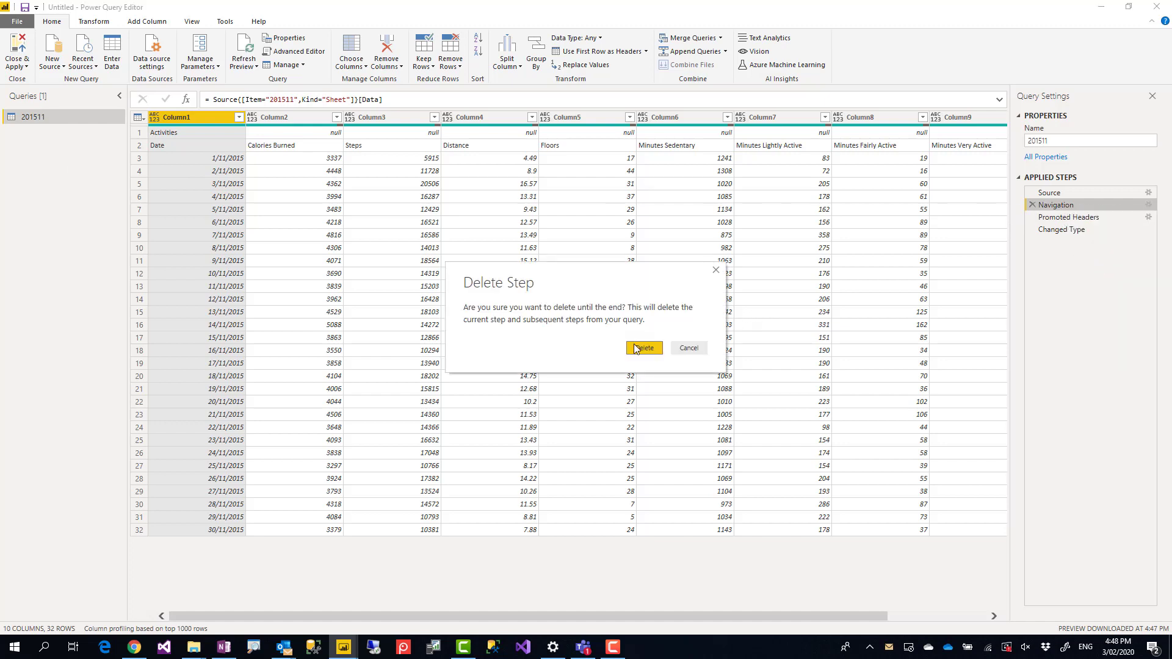
click(636, 347)
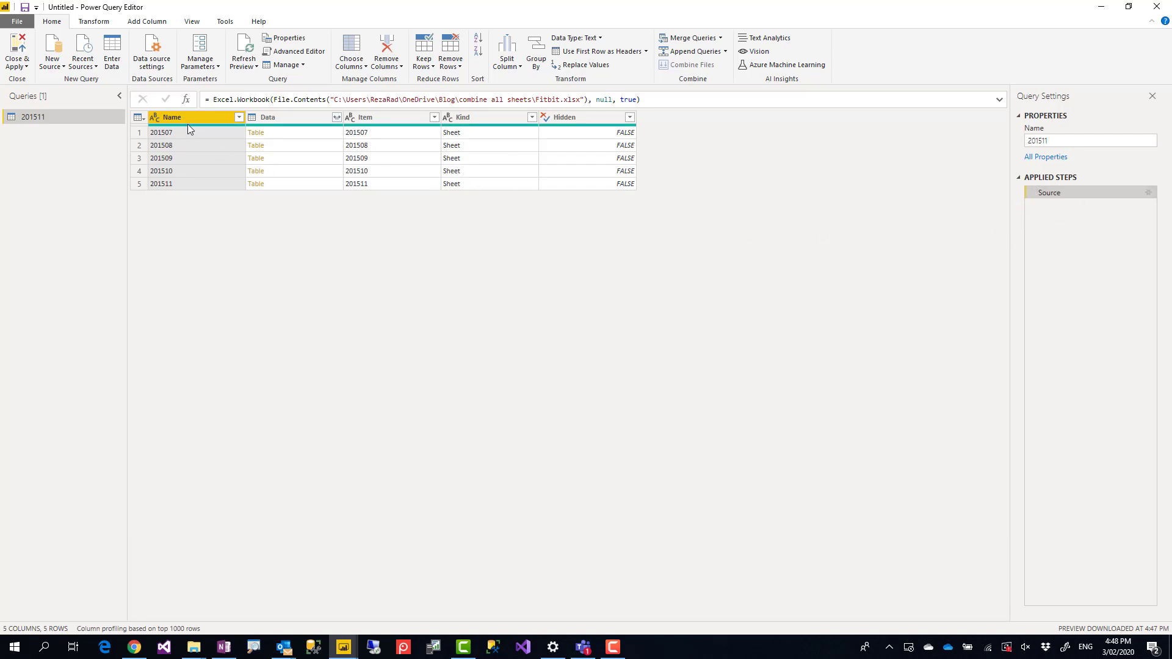
click(254, 648)
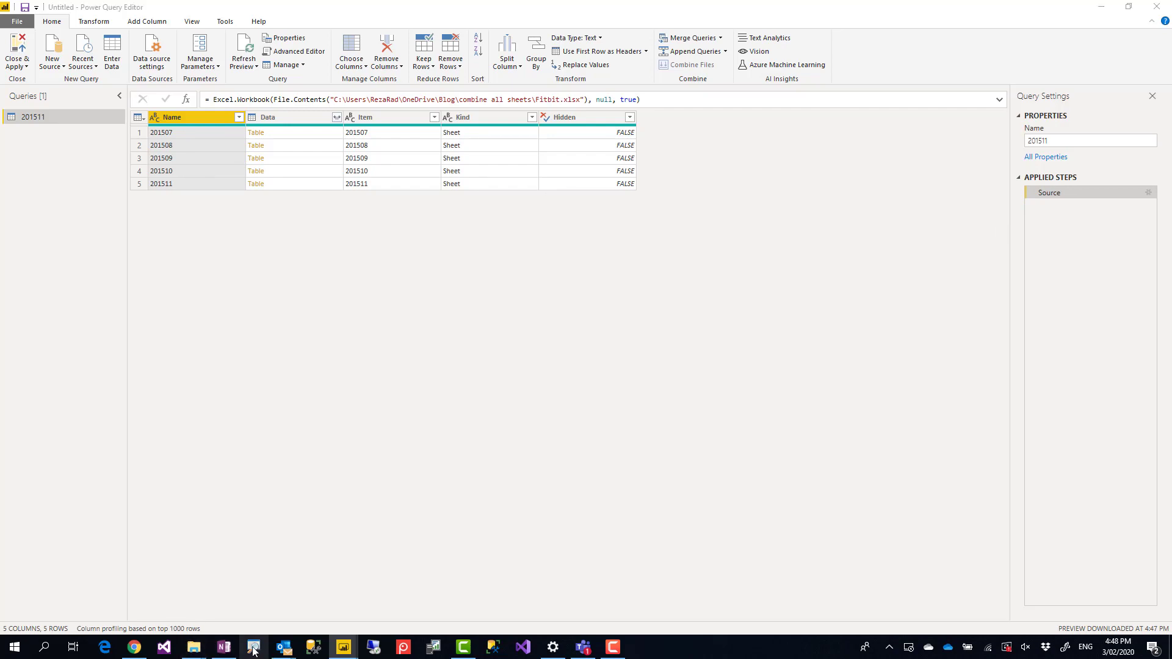
click(620, 439)
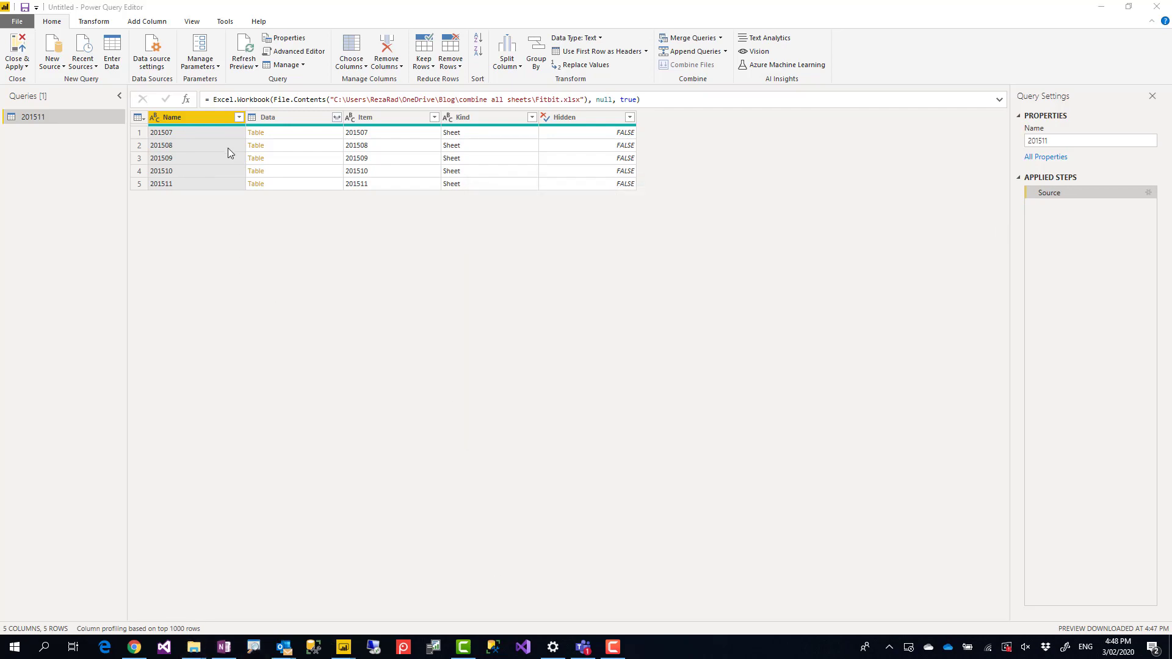
key(ctrl+1)
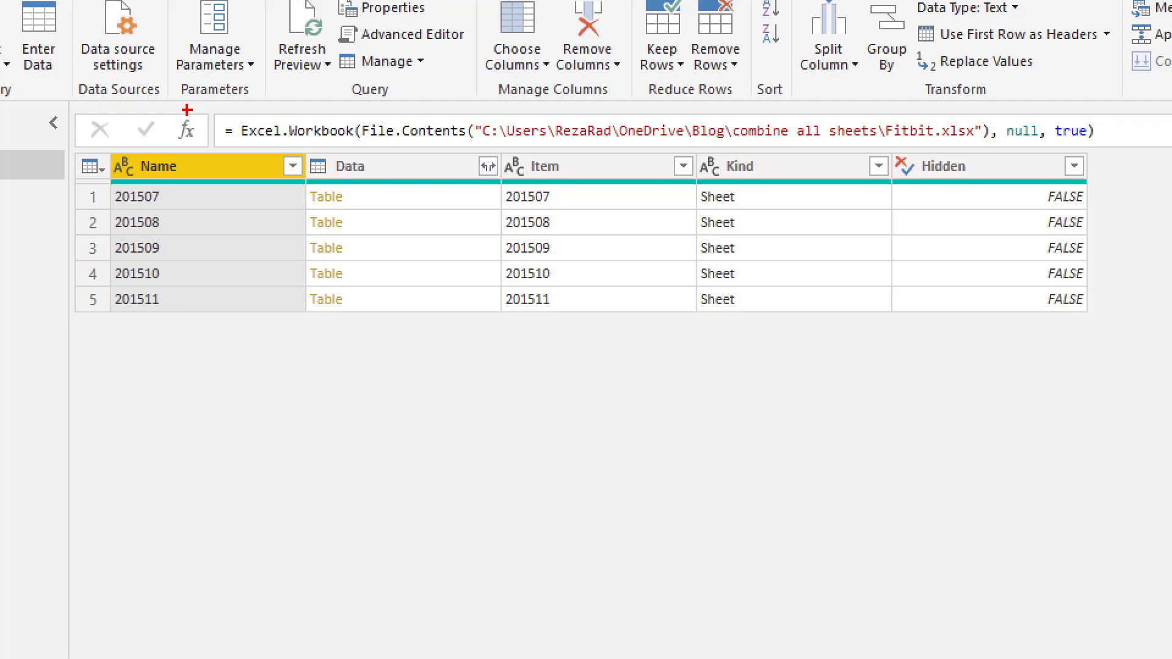
mouse_move(87, 132)
mouse_down()
mouse_move(632, 339)
mouse_move(1116, 360)
mouse_up()
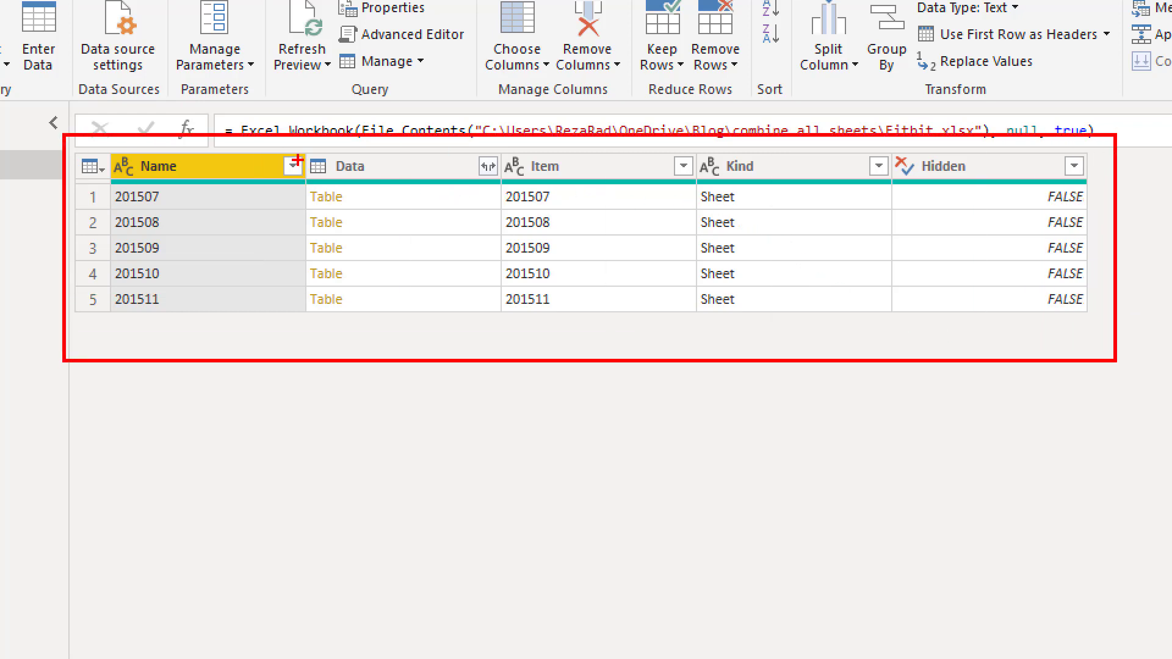
mouse_move(300, 146)
mouse_down()
mouse_move(382, 335)
mouse_move(452, 346)
mouse_up()
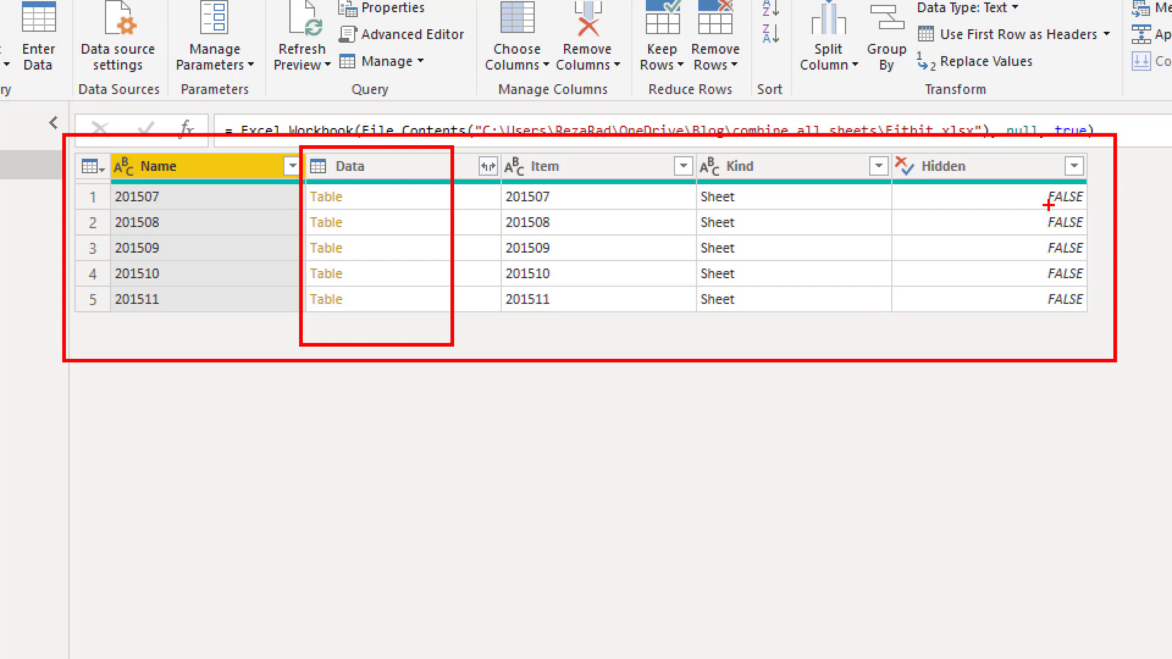
key(Escape)
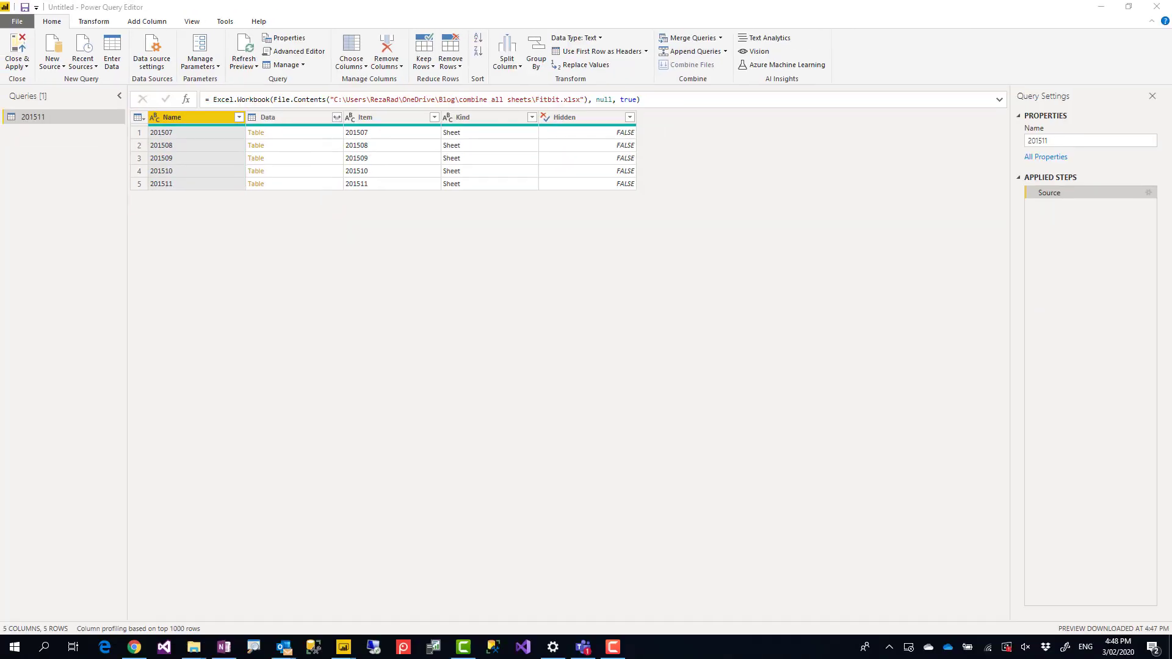
click(531, 118)
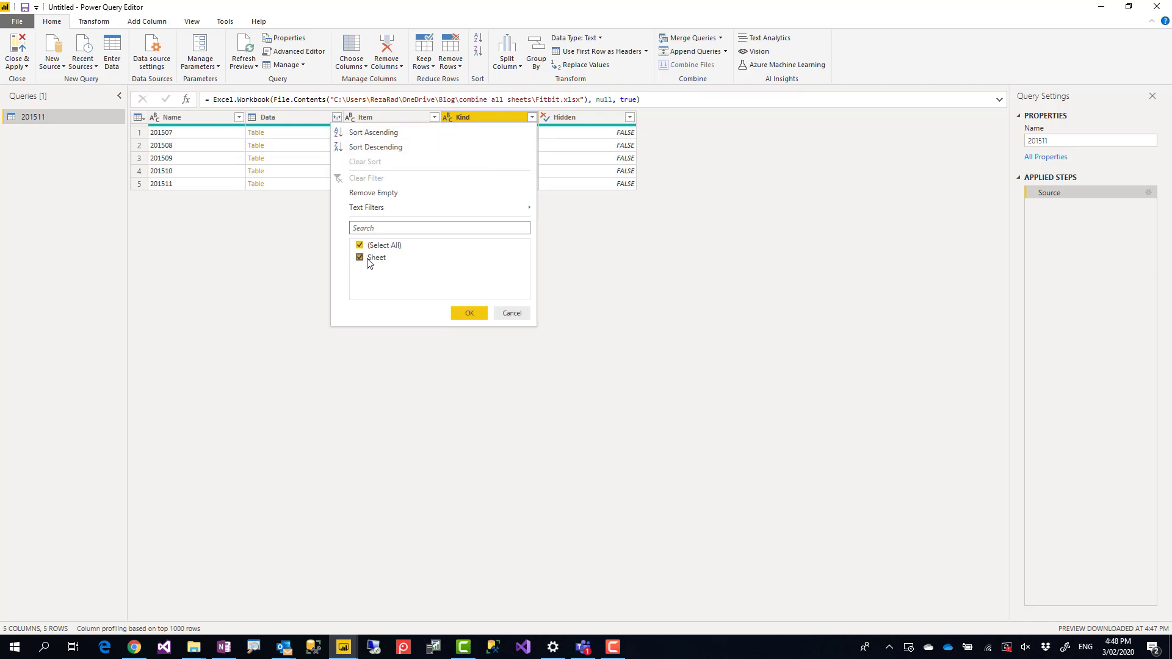
click(512, 313)
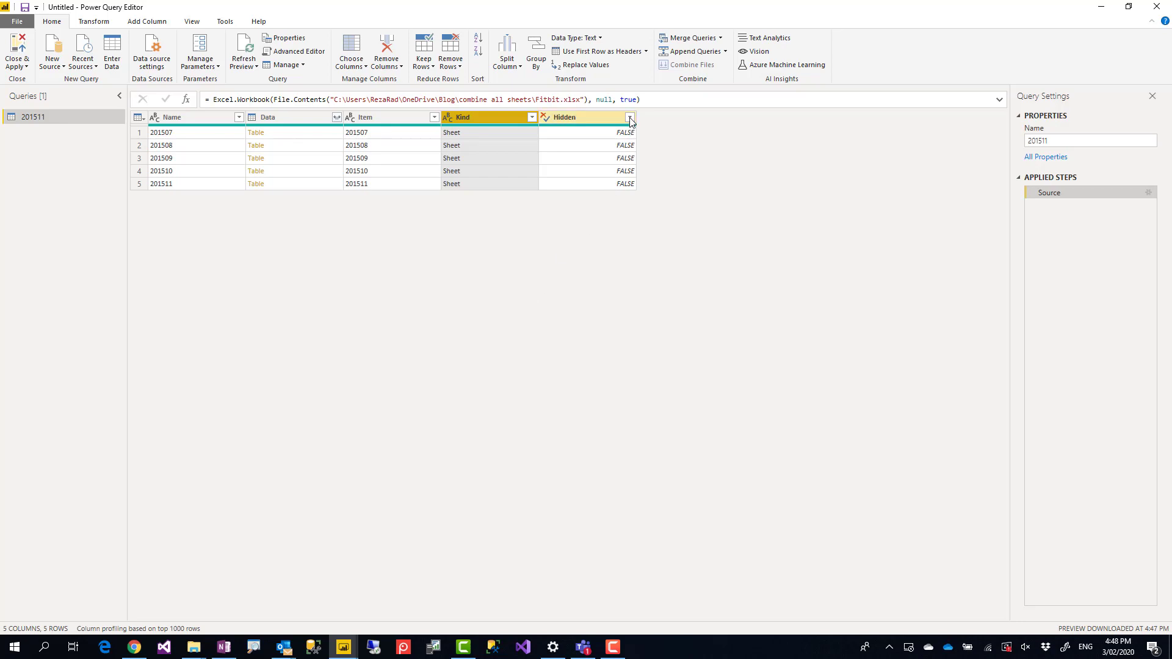
click(238, 117)
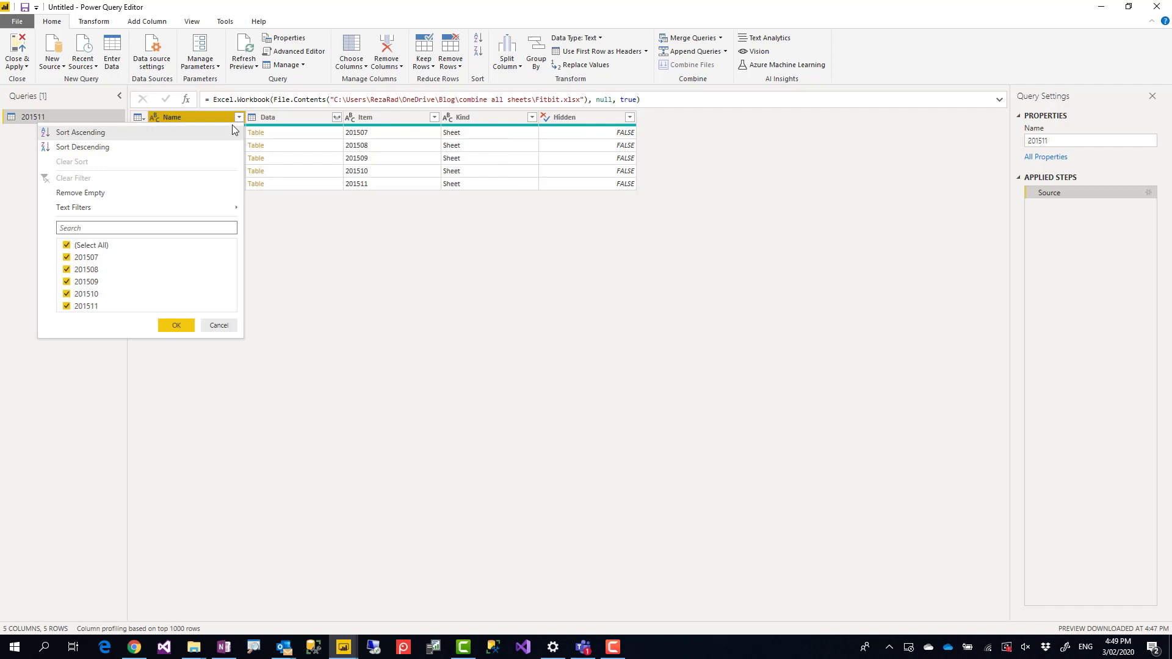
click(219, 326)
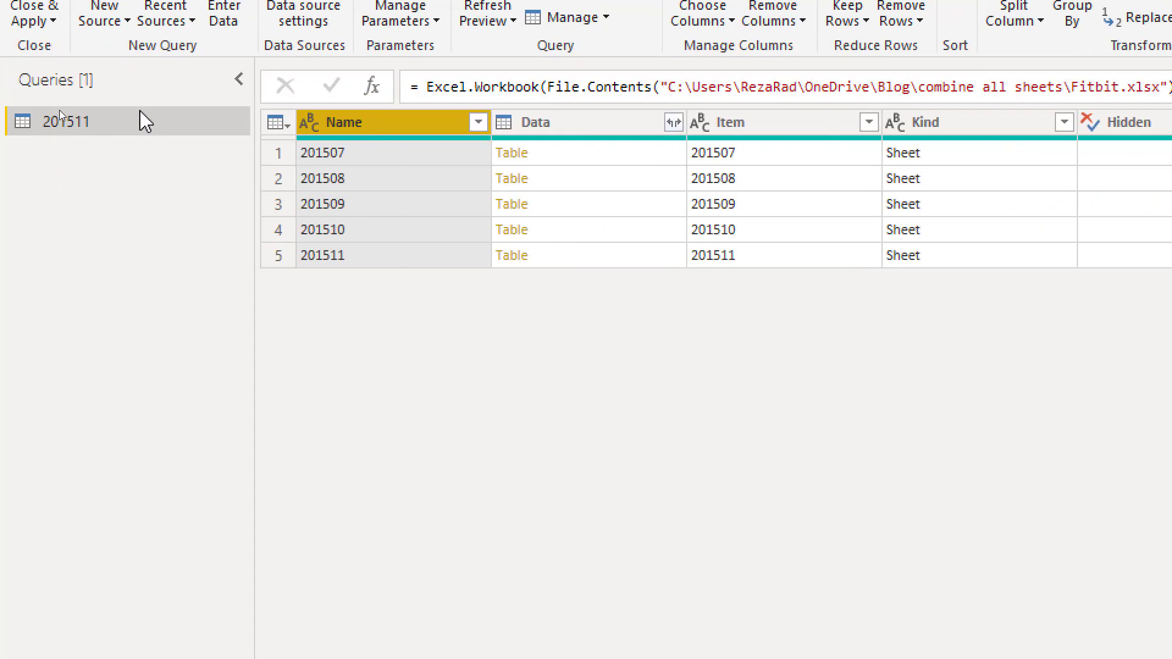
- Remove all columns except the Data column
click(580, 125)
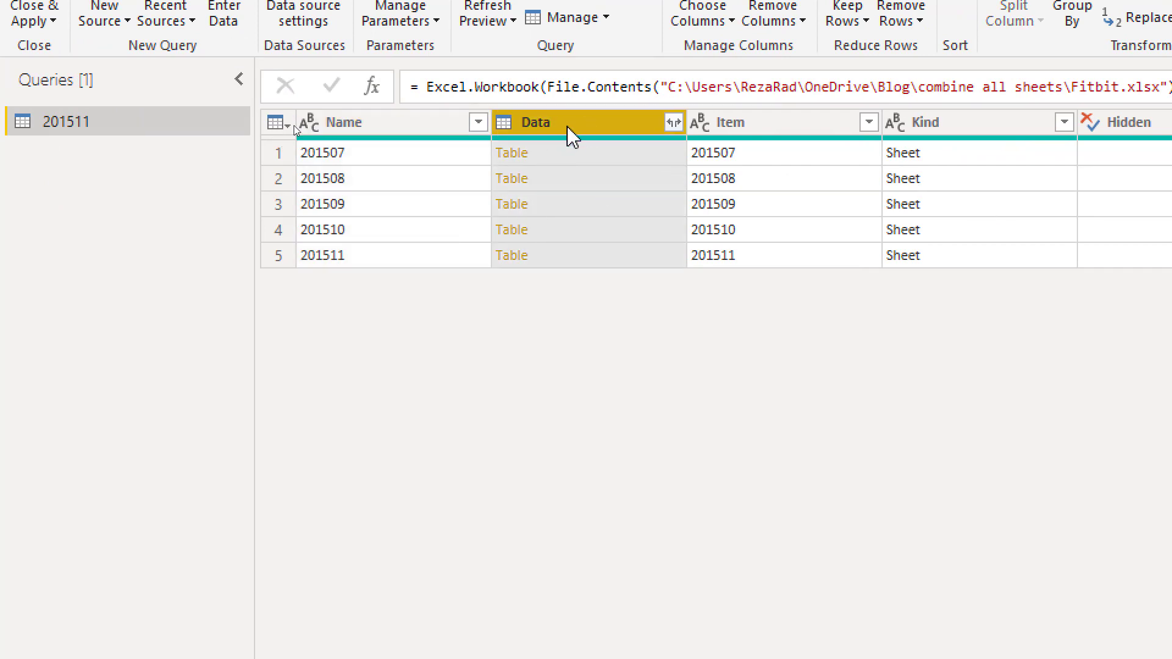
right_click(612, 130)
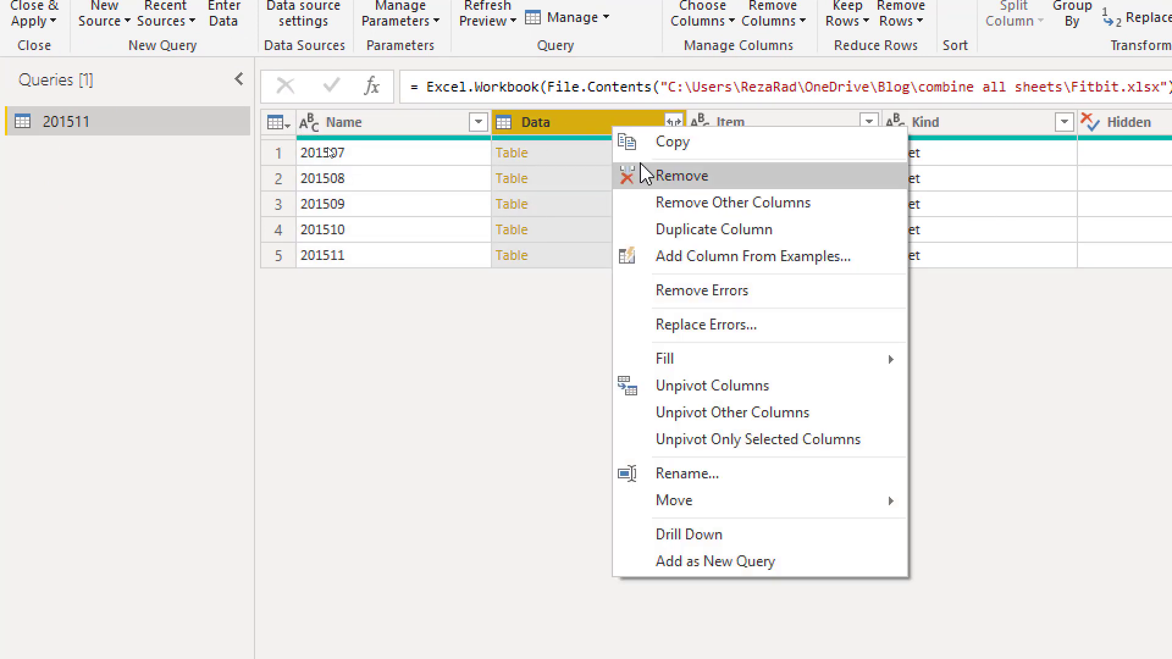
click(671, 205)
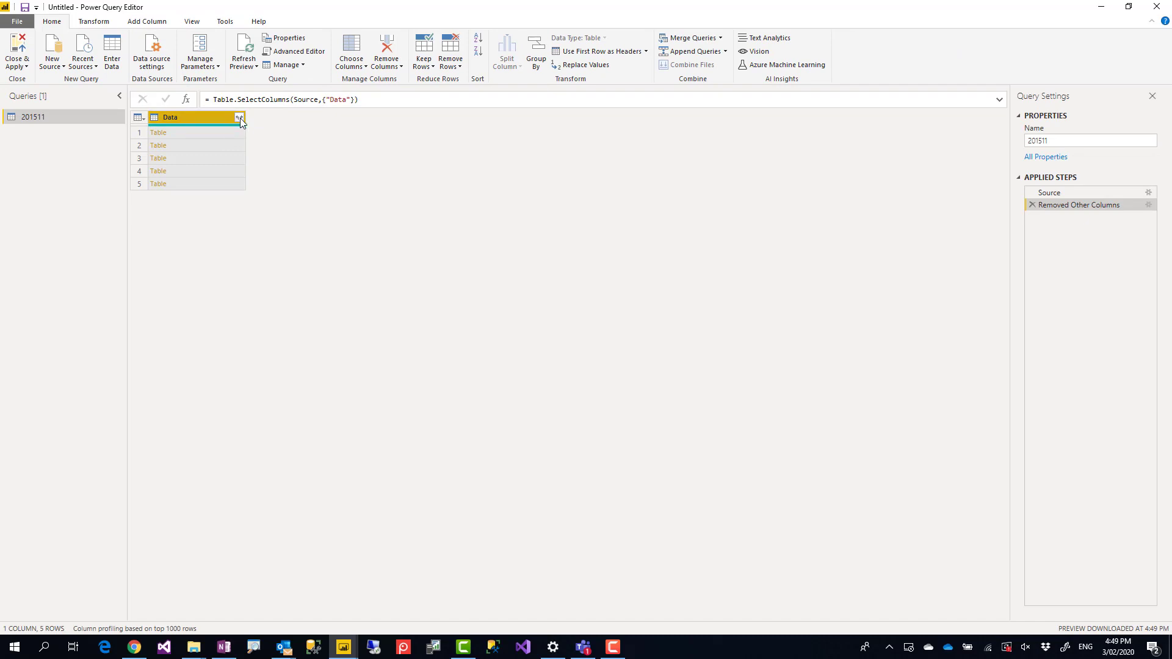
- Expand the Data tables into all ten columns without the original-name prefix
click(239, 118)
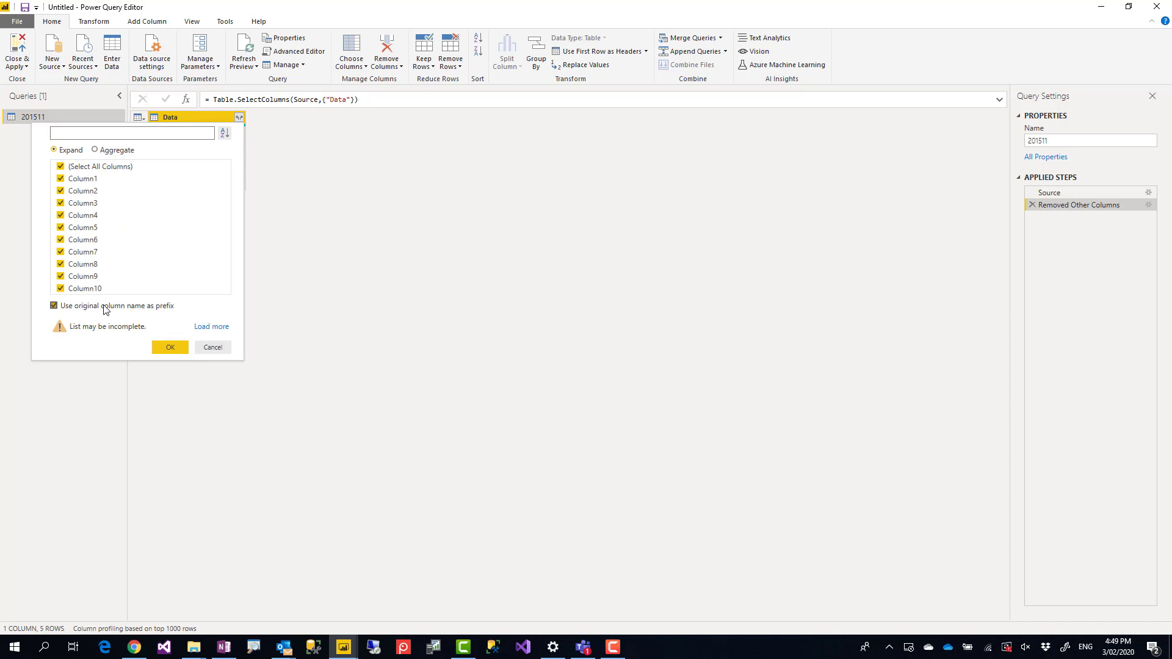
click(106, 309)
click(171, 347)
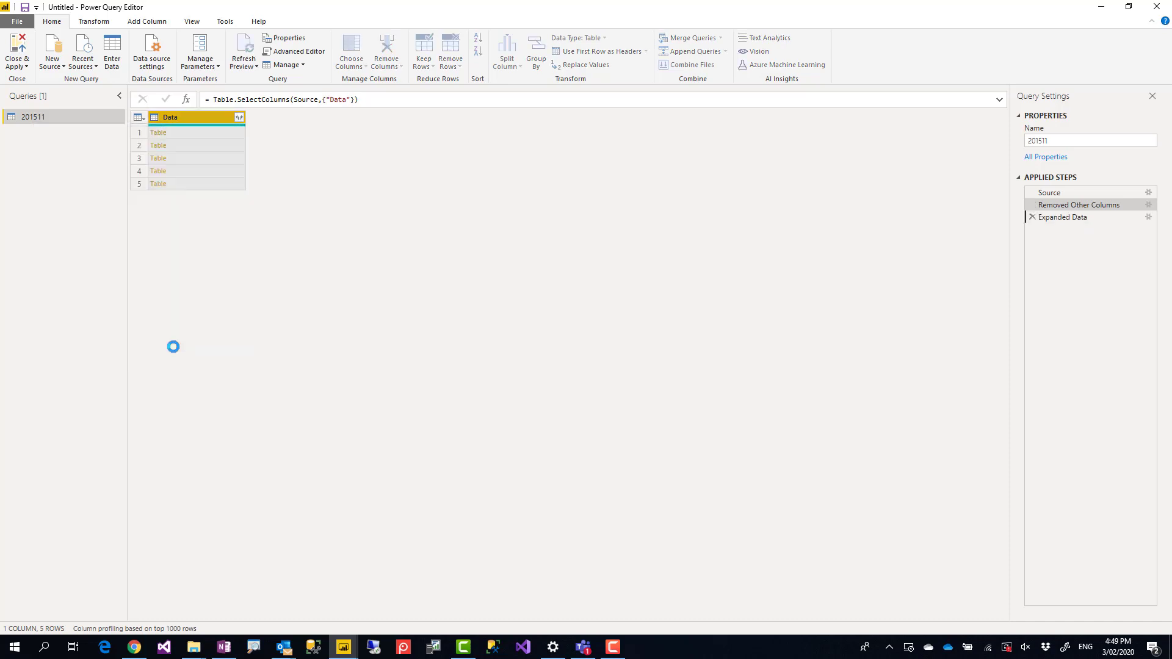
- Scroll through the stacked table to review the repeating Activities and Date header rows
scroll(309, 297, down, 6)
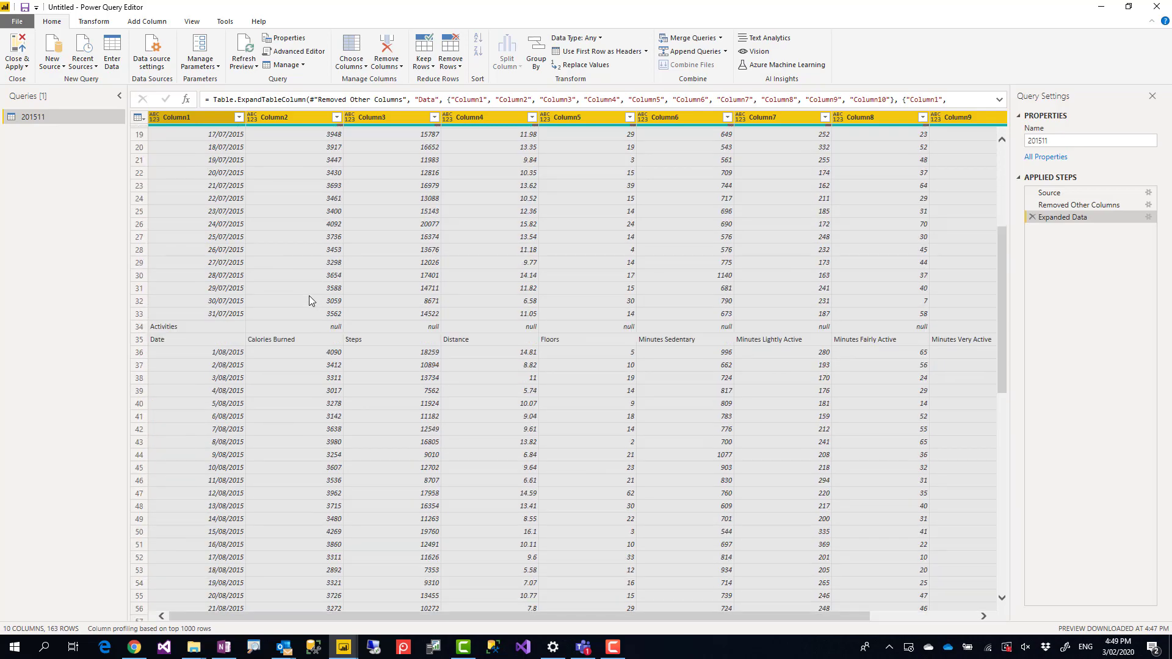
scroll(308, 295, down, 20)
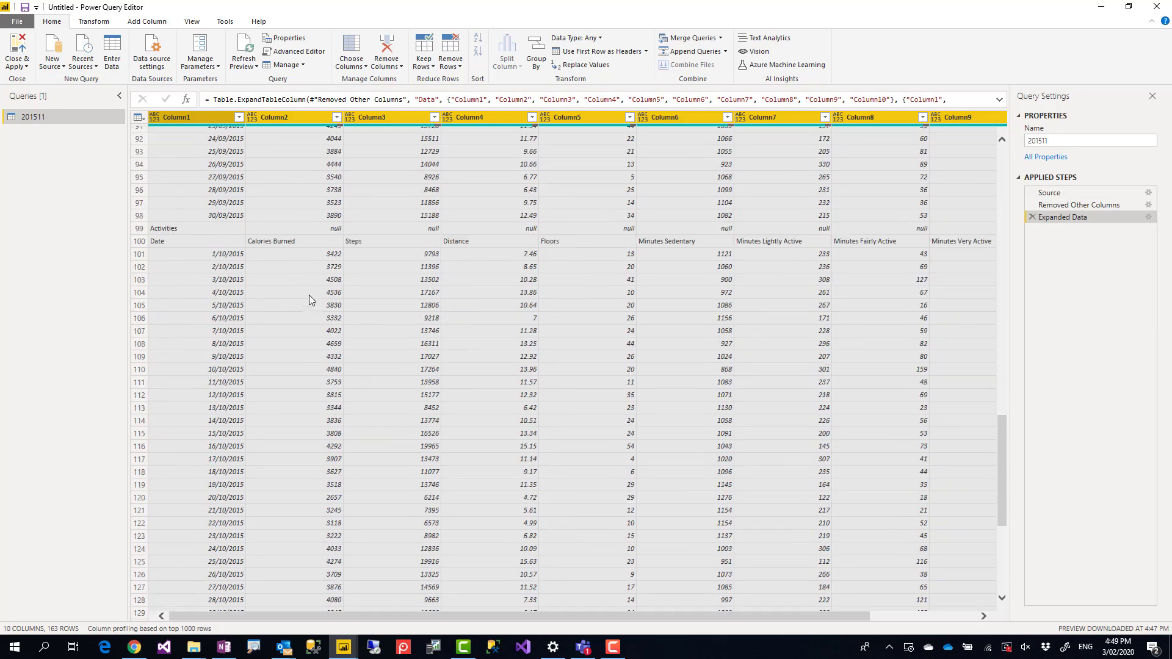
scroll(308, 295, down, 12)
scroll(308, 295, up, 20)
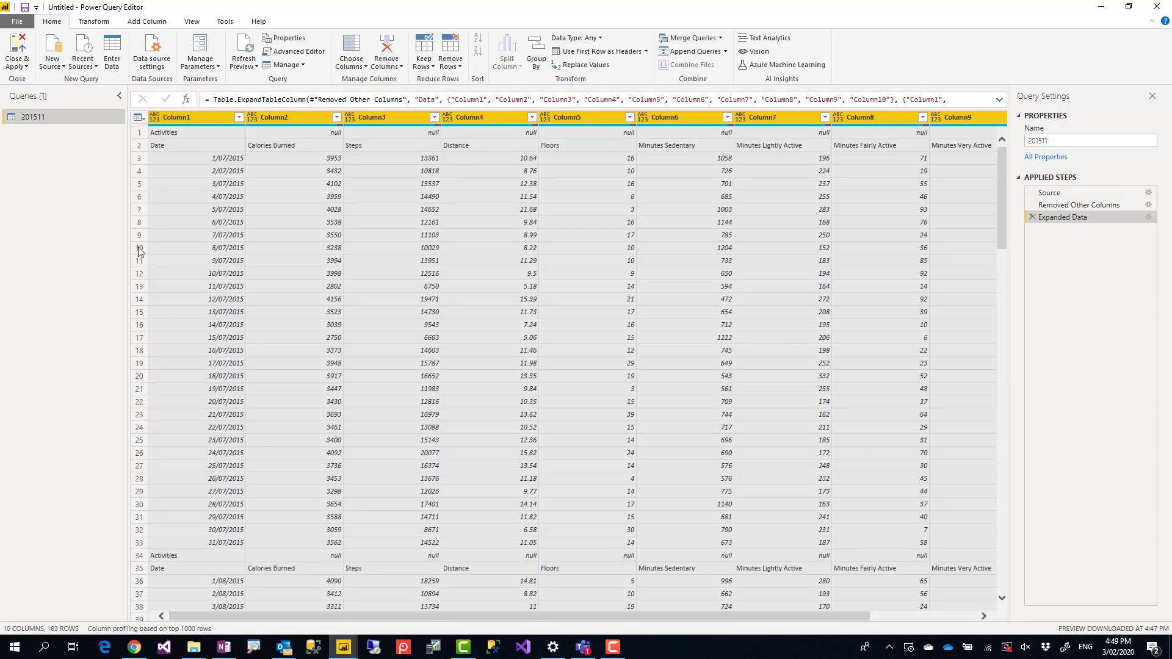
scroll(209, 259, down, 3)
scroll(209, 259, down, 20)
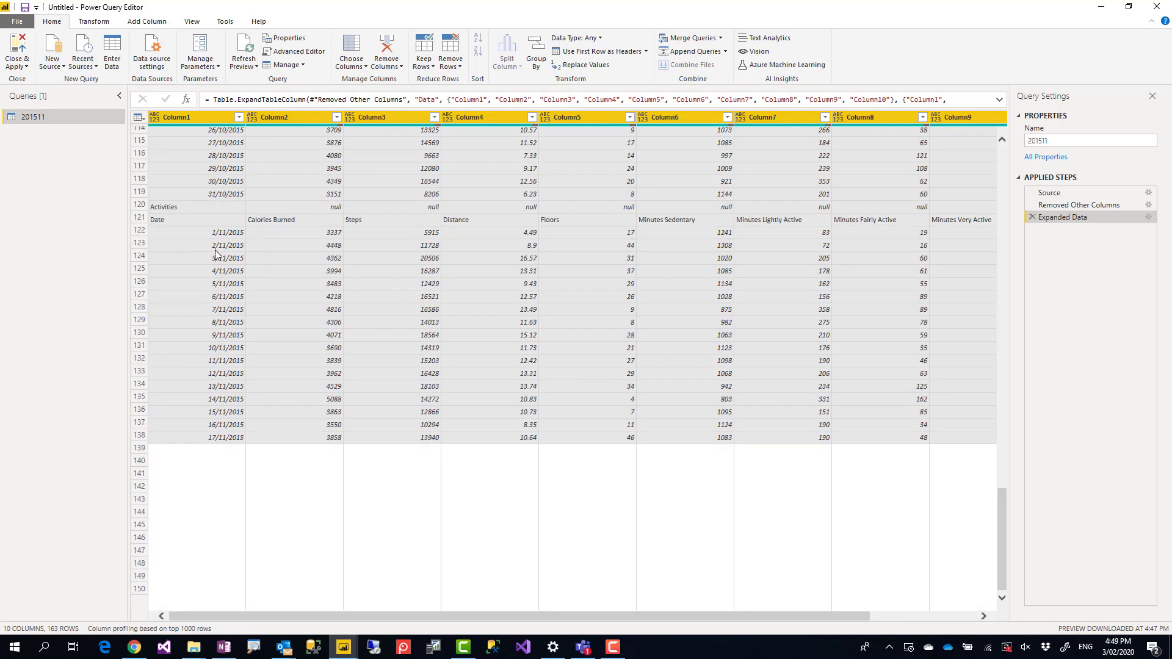
scroll(216, 254, up, 20)
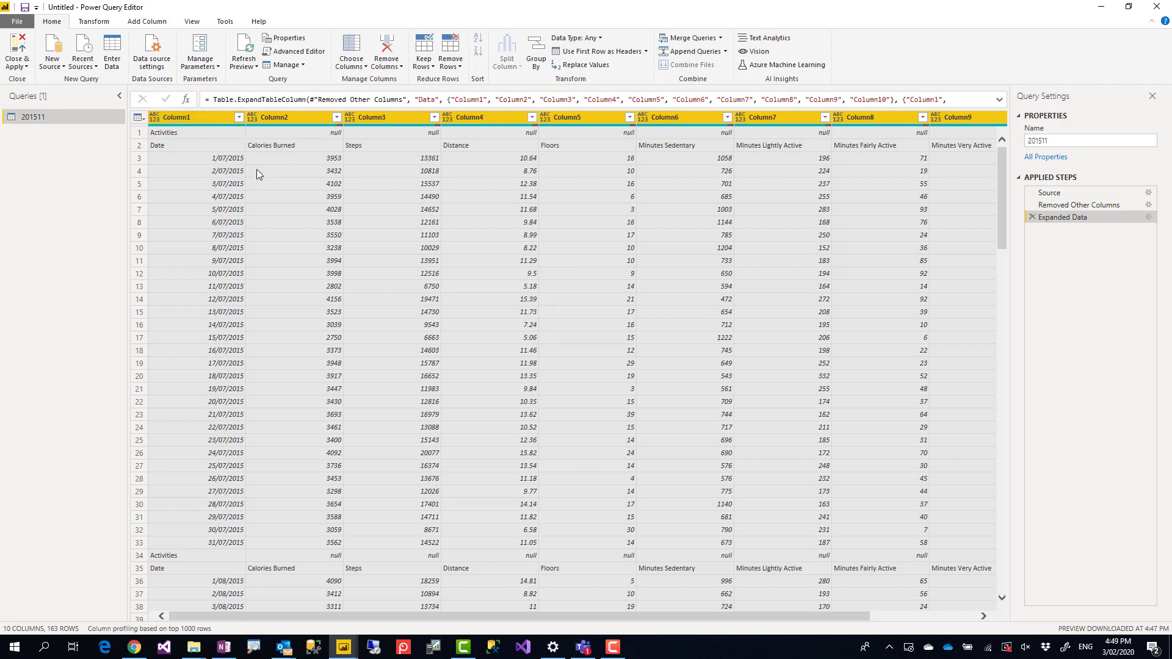
scroll(261, 412, down, 8)
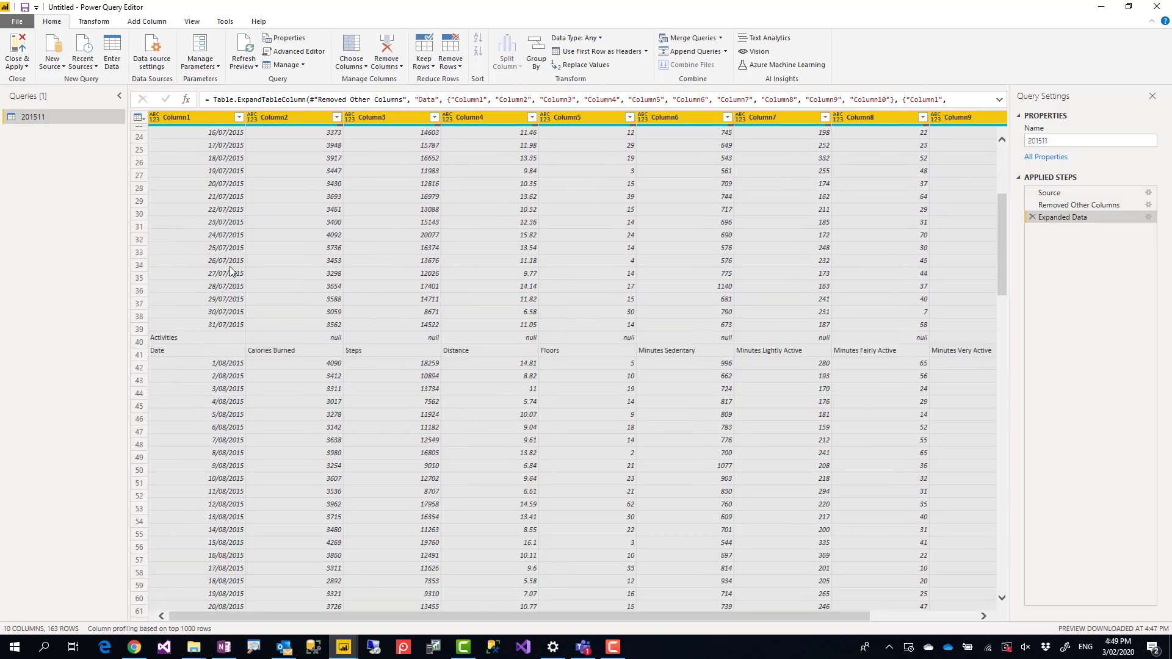
scroll(230, 267, up, 8)
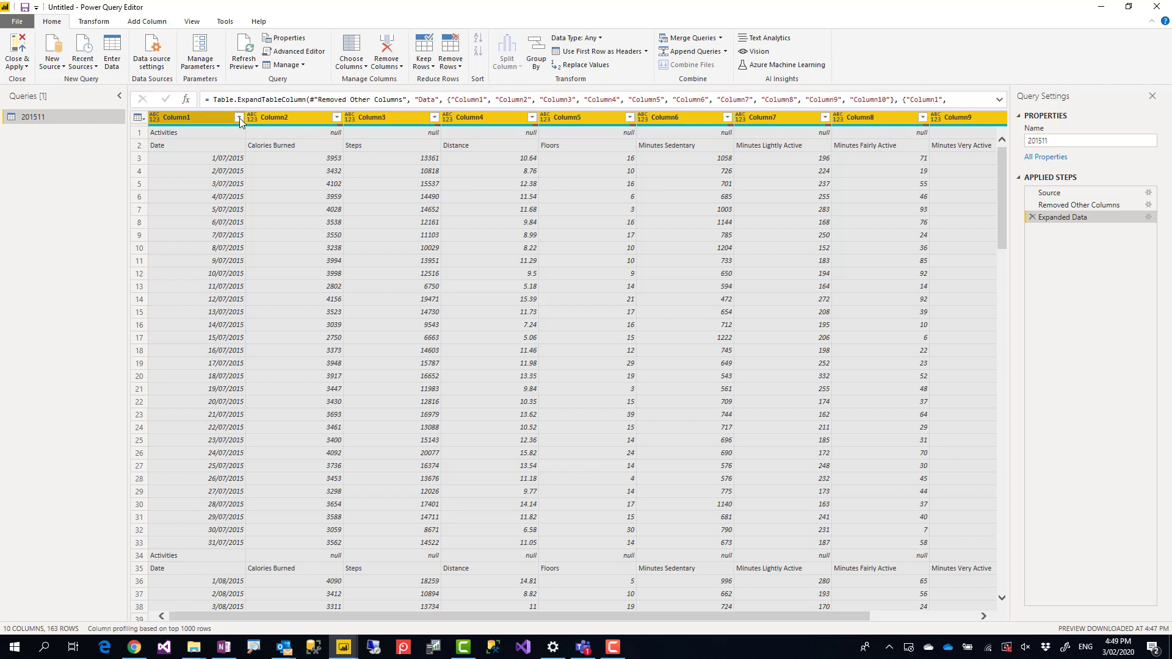
- Remove the blank rows from the expanded table
click(461, 68)
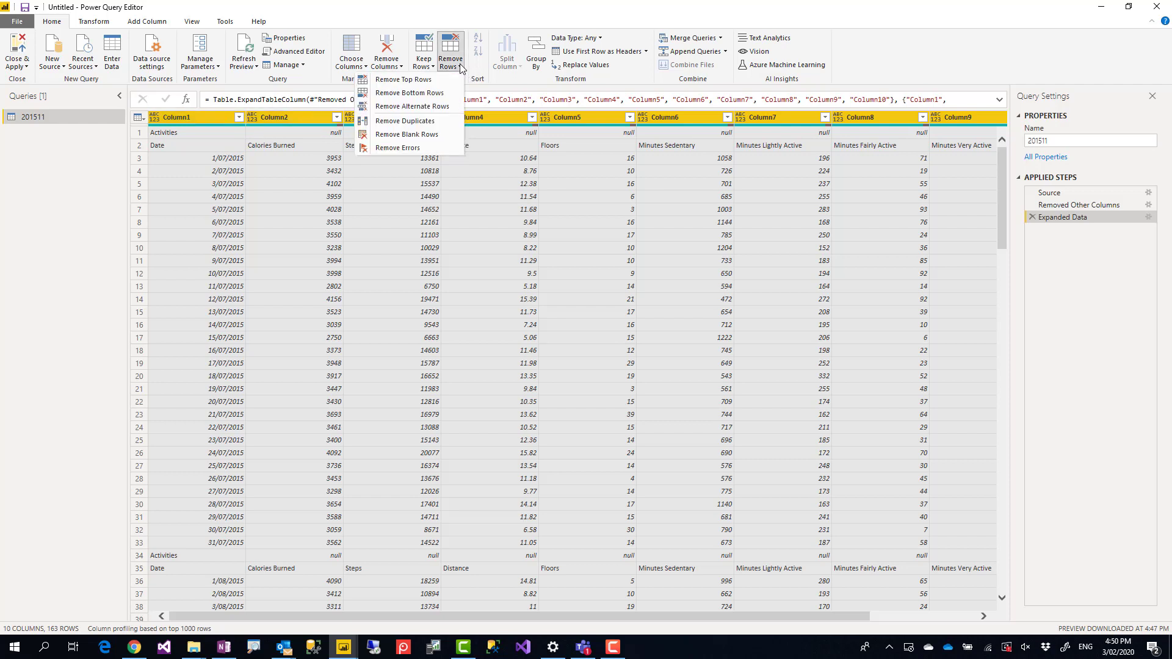
click(434, 136)
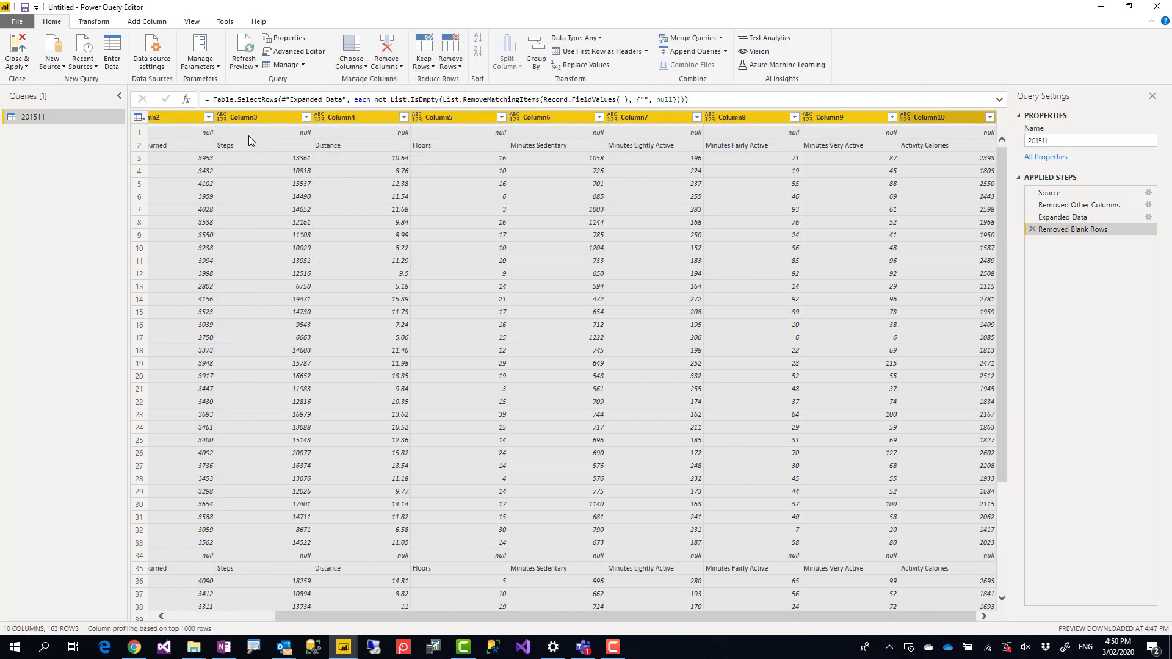
click(173, 614)
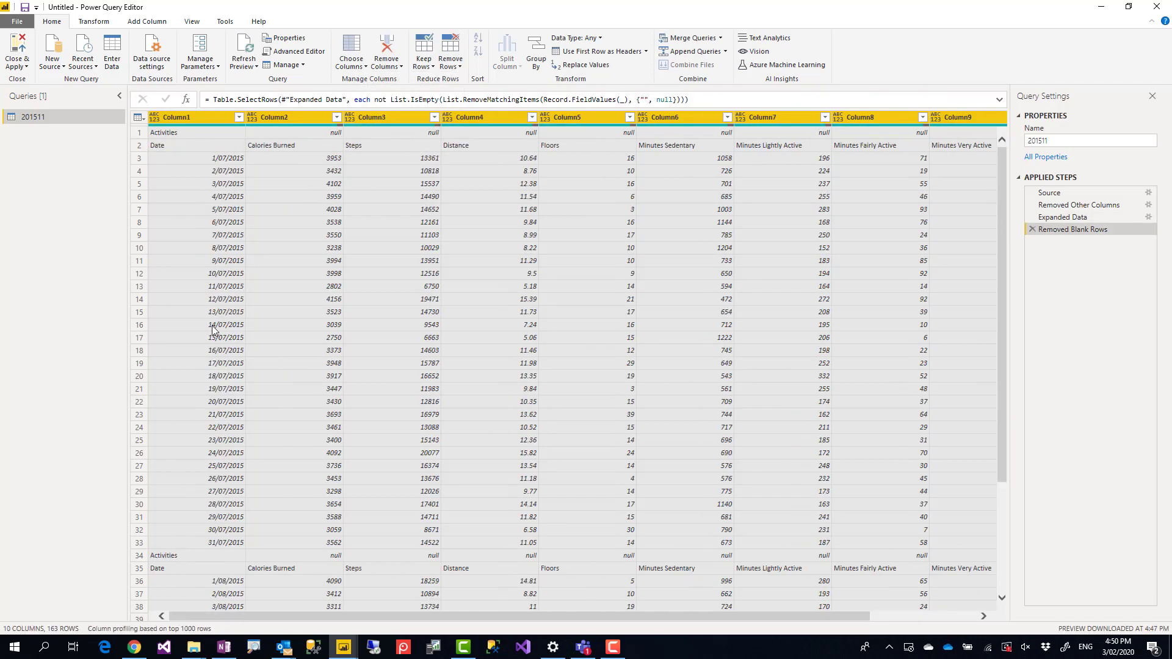
- Filter Column1 to exclude rows equal to Activities
click(239, 117)
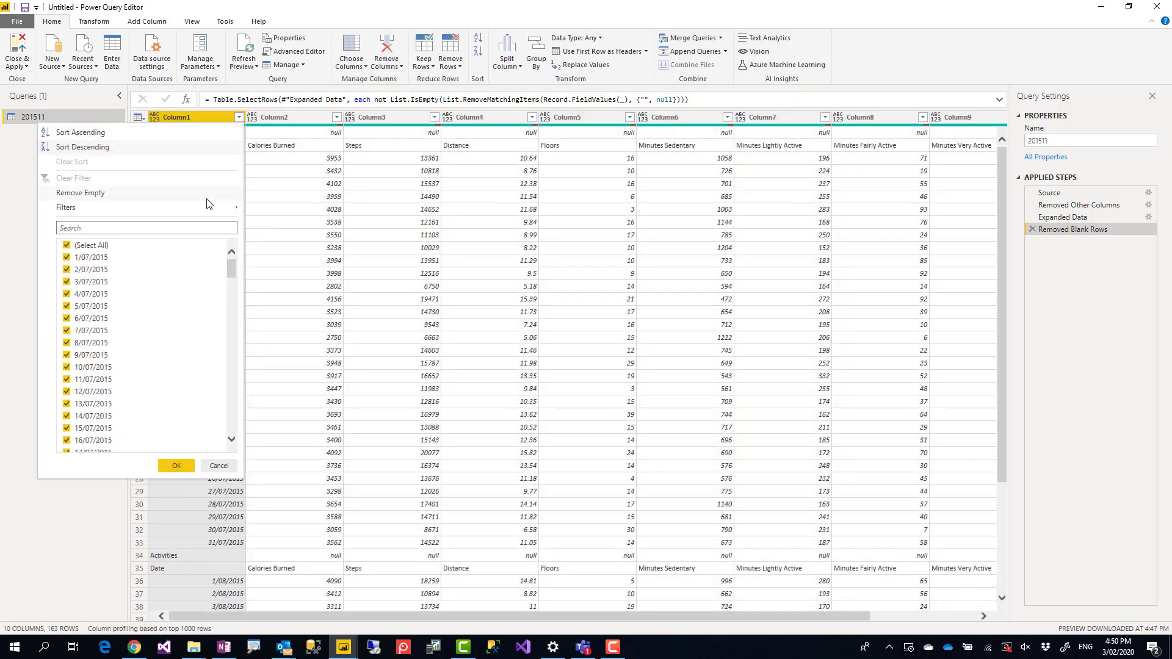
mouse_move(206, 210)
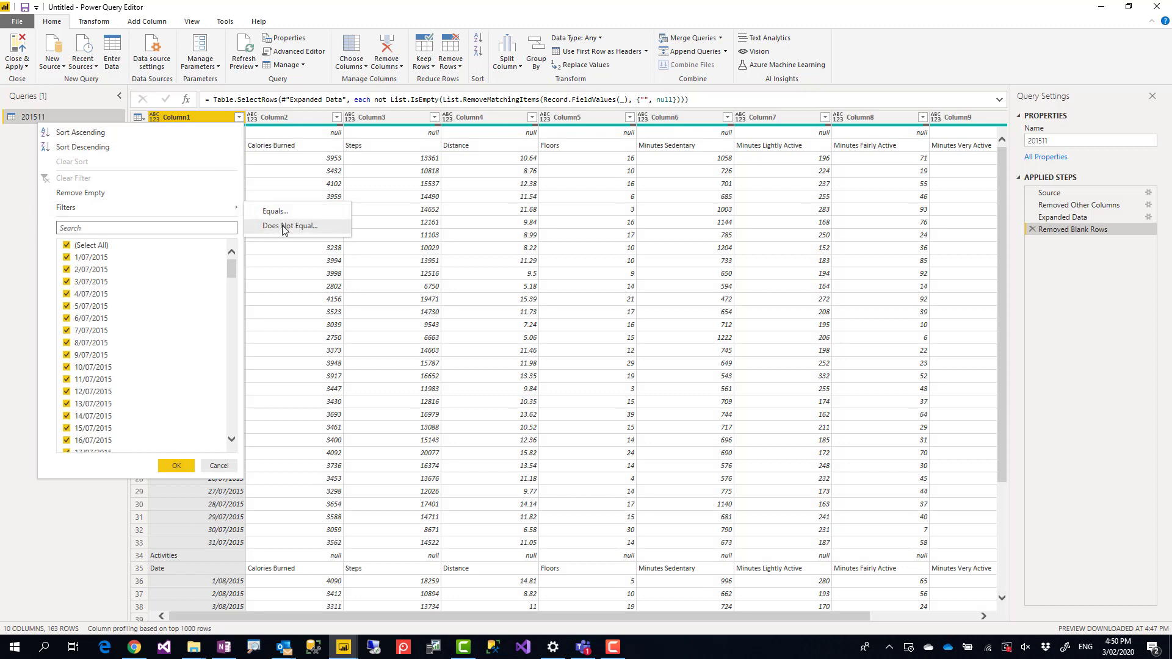
click(281, 217)
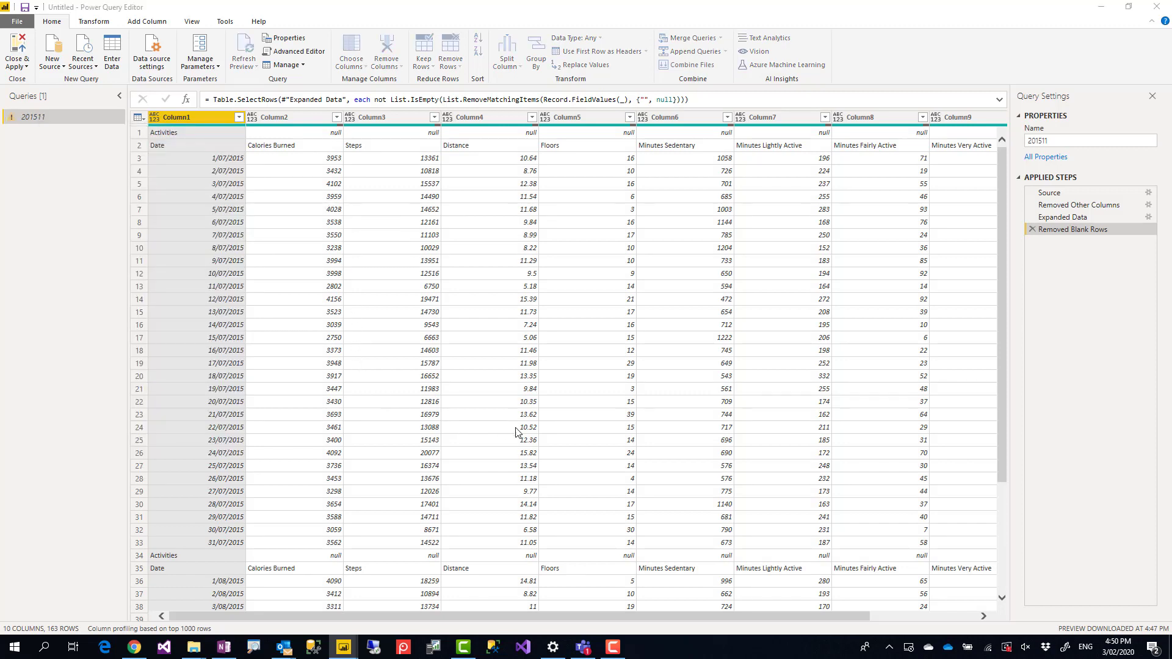
click(525, 322)
text(Activities)
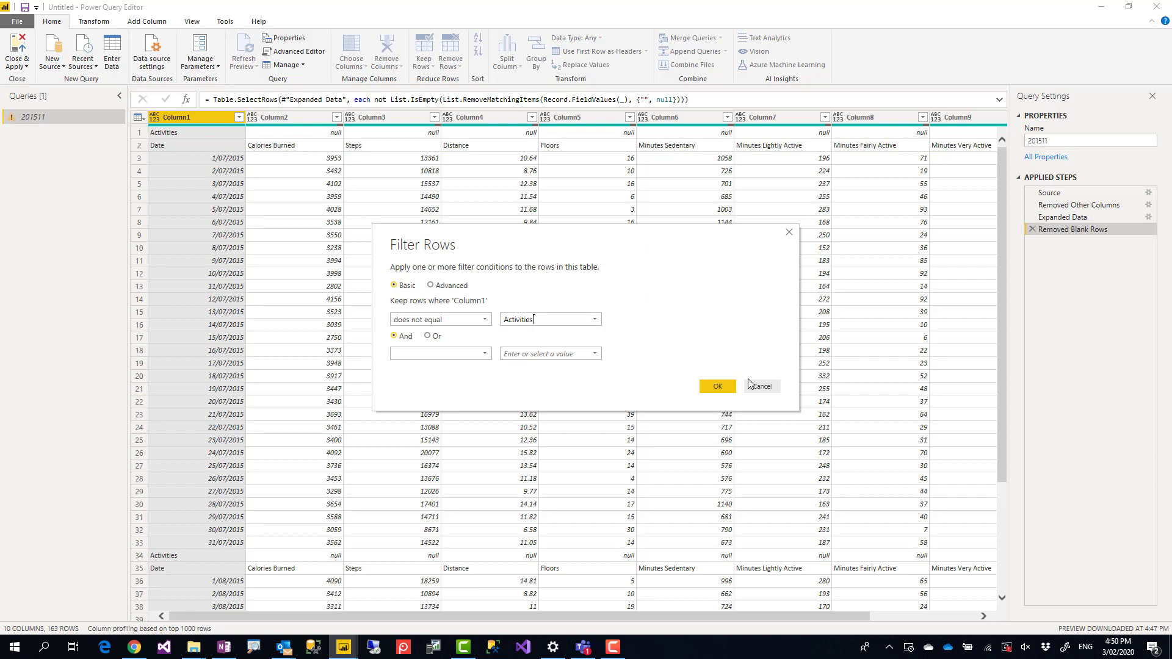
click(717, 385)
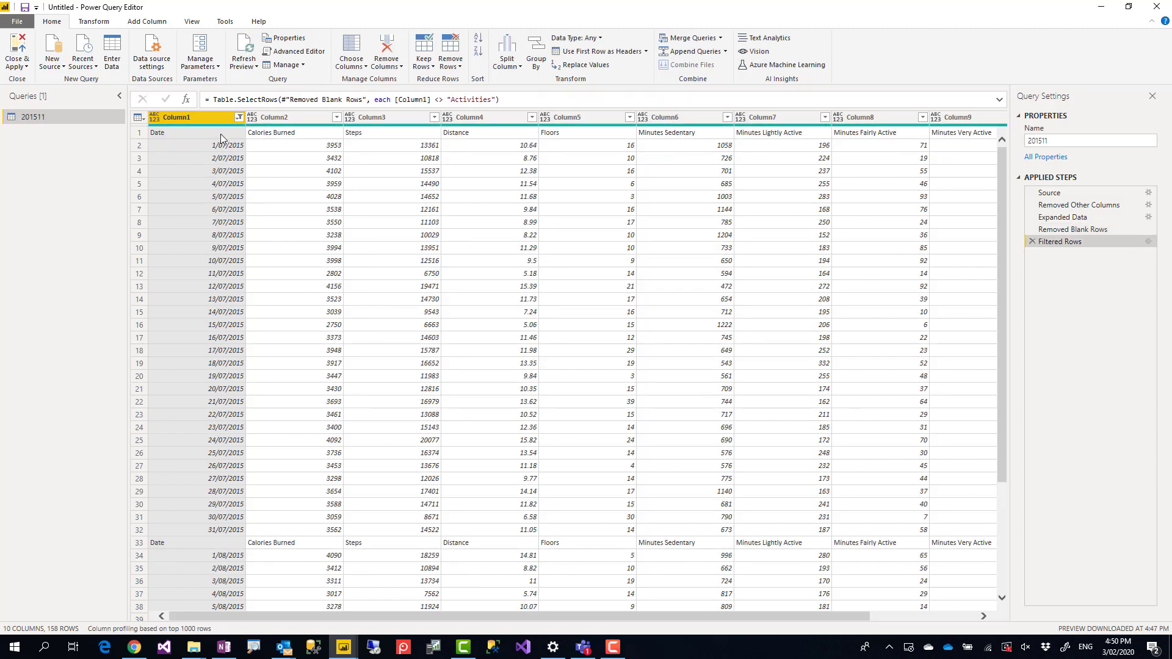
- Promote the first row to headers and filter out the repeated Date header rows
click(93, 21)
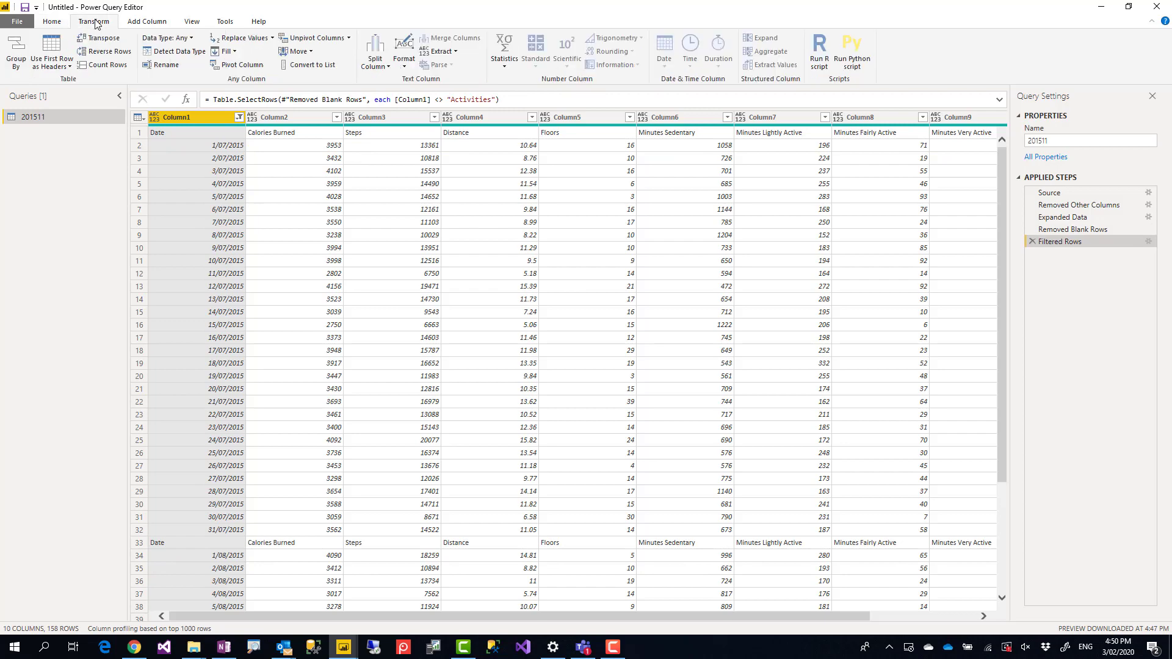
click(53, 51)
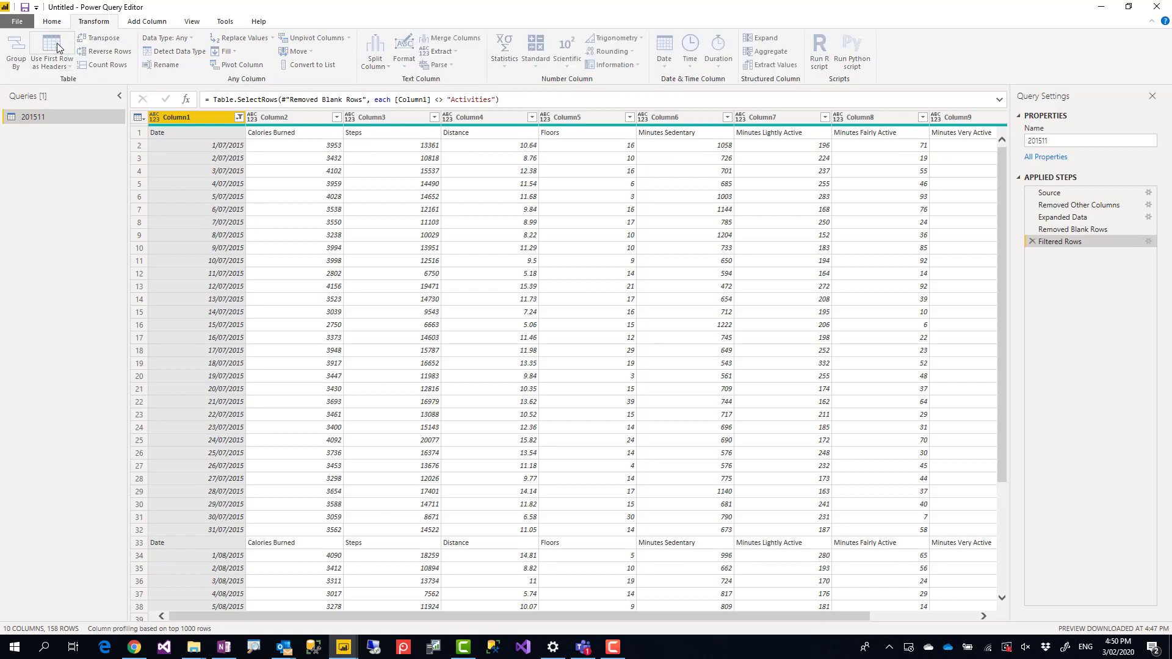
click(239, 118)
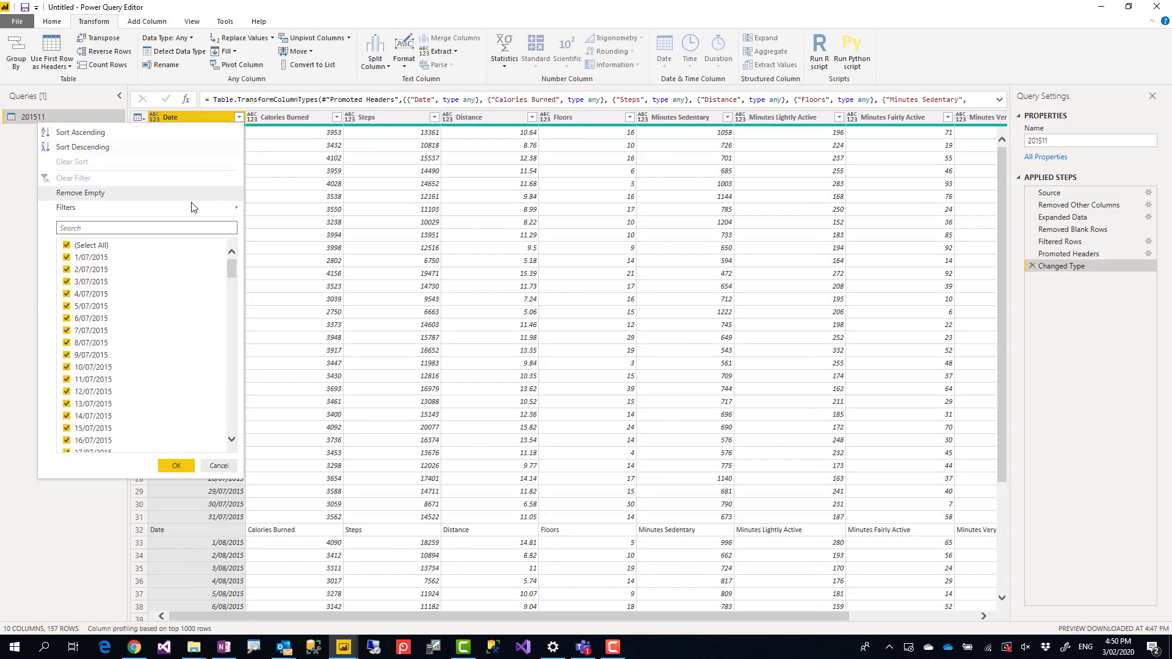
mouse_move(189, 207)
click(284, 230)
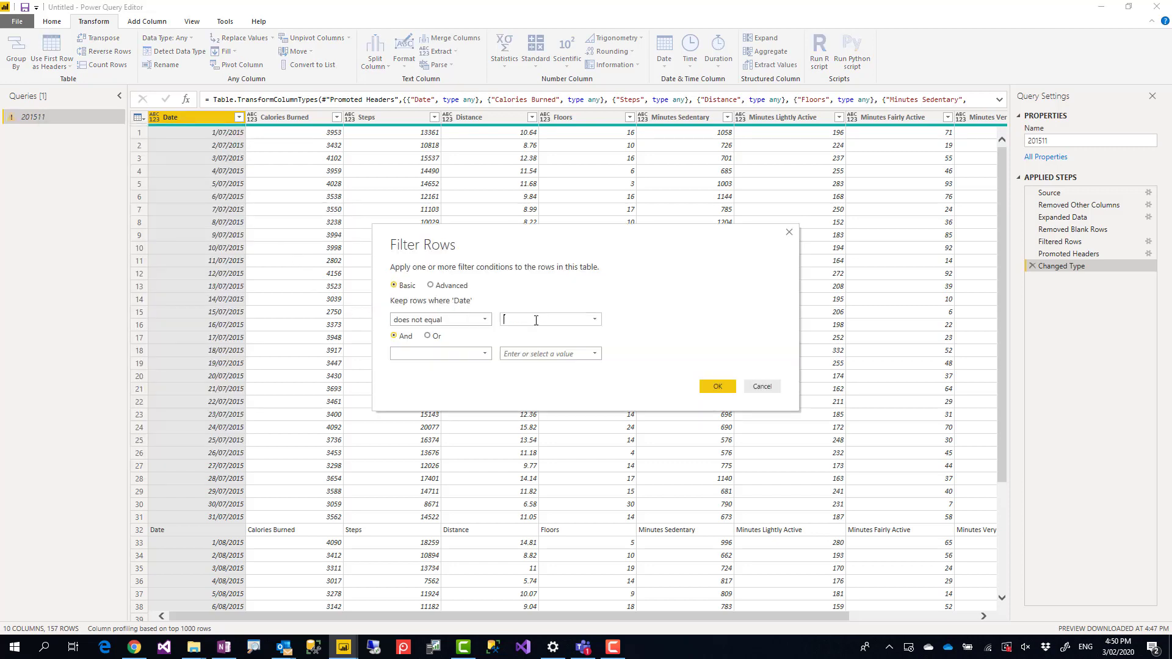
click(718, 386)
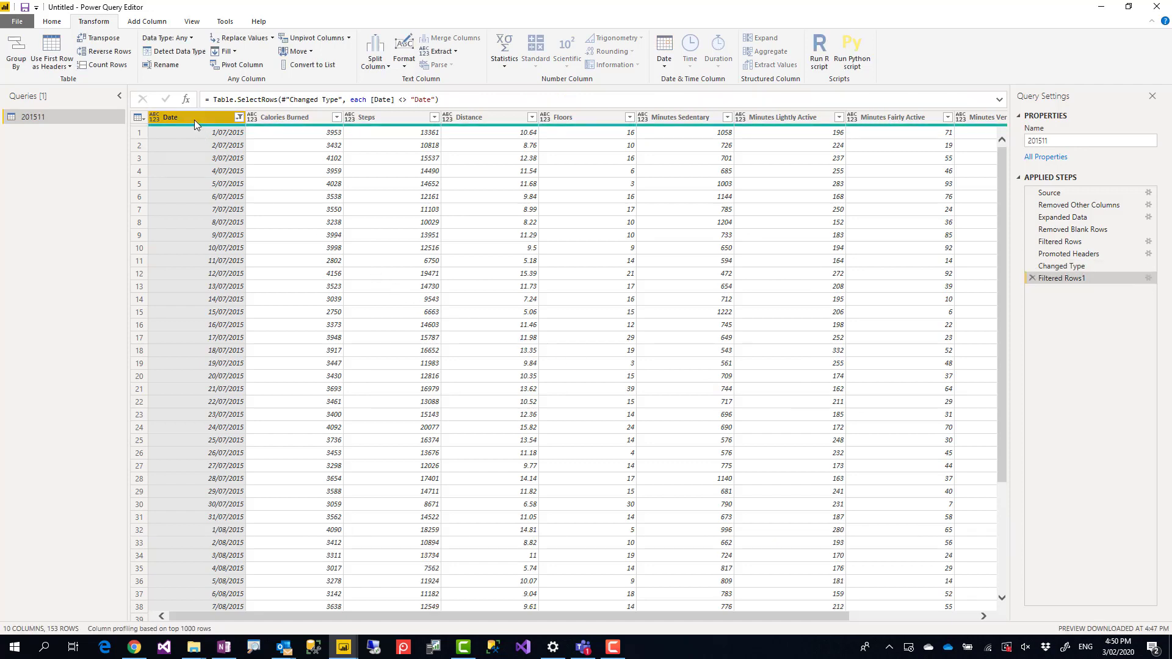
- Select all columns and detect their data types, leaving 153 daily rows
key(ctrl+a)
click(179, 51)
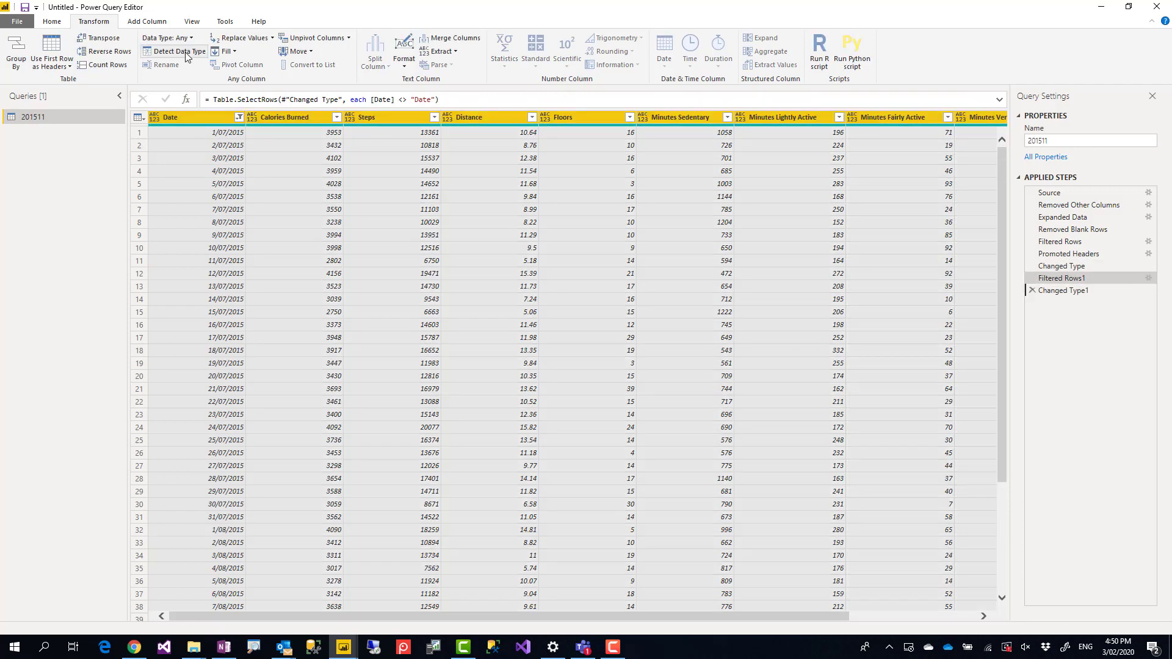
scroll(311, 235, down, 20)
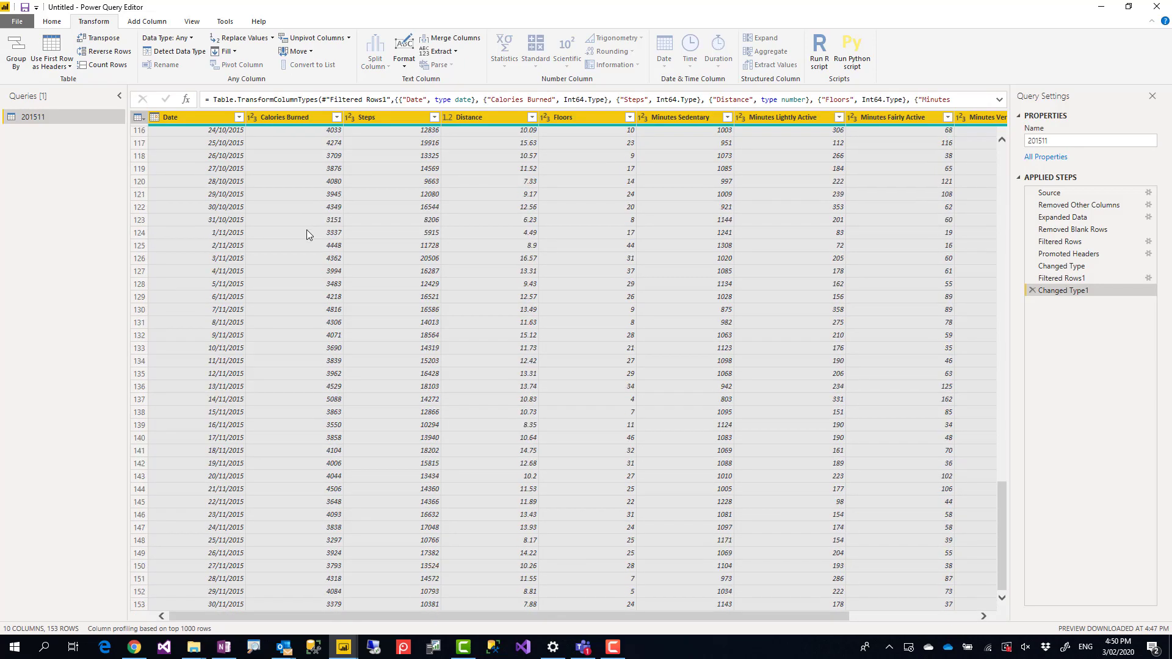
scroll(306, 233, up, 20)
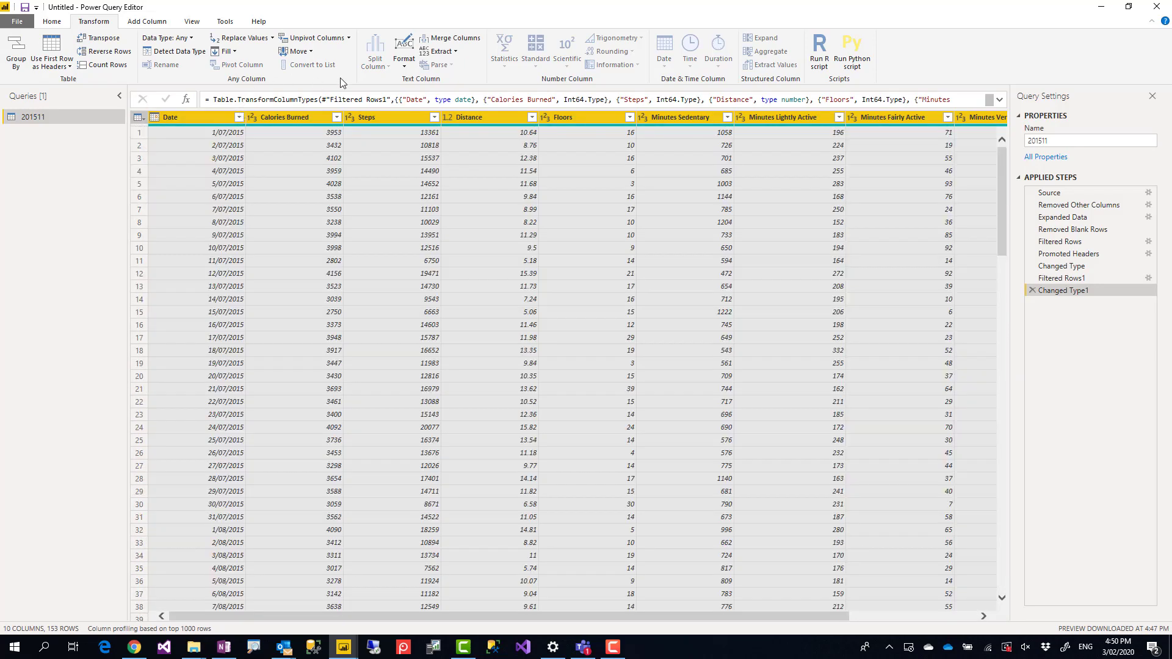